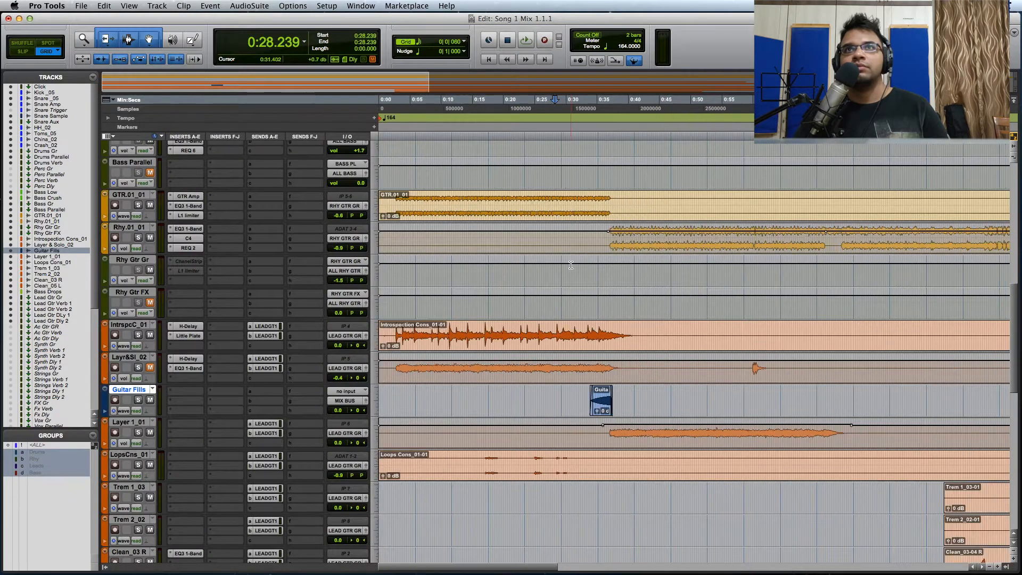
# Play the song from about 0:21.6 through the transition into the rhythm guitar section
pyautogui.click(495, 137)
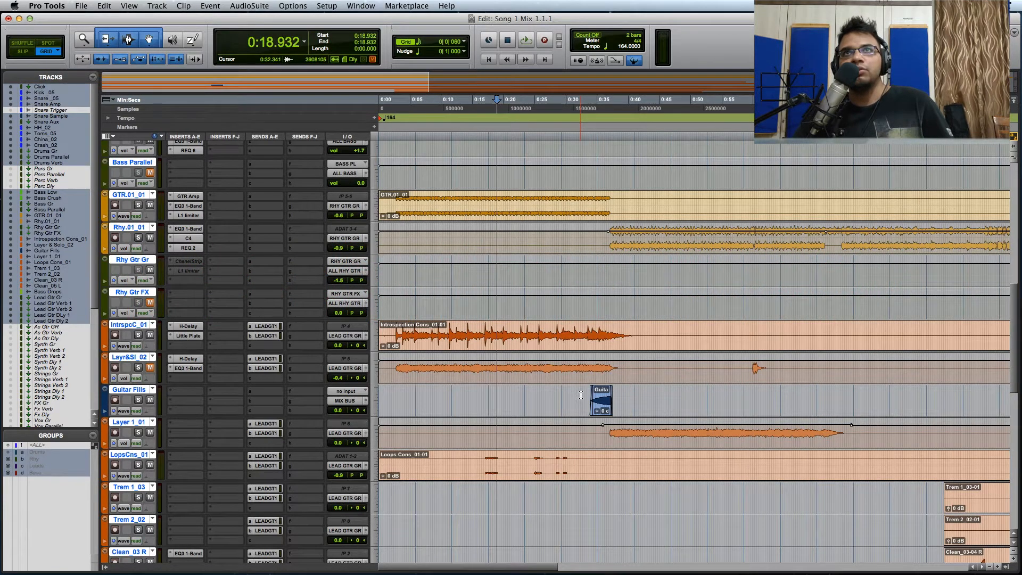
pyautogui.click(512, 392)
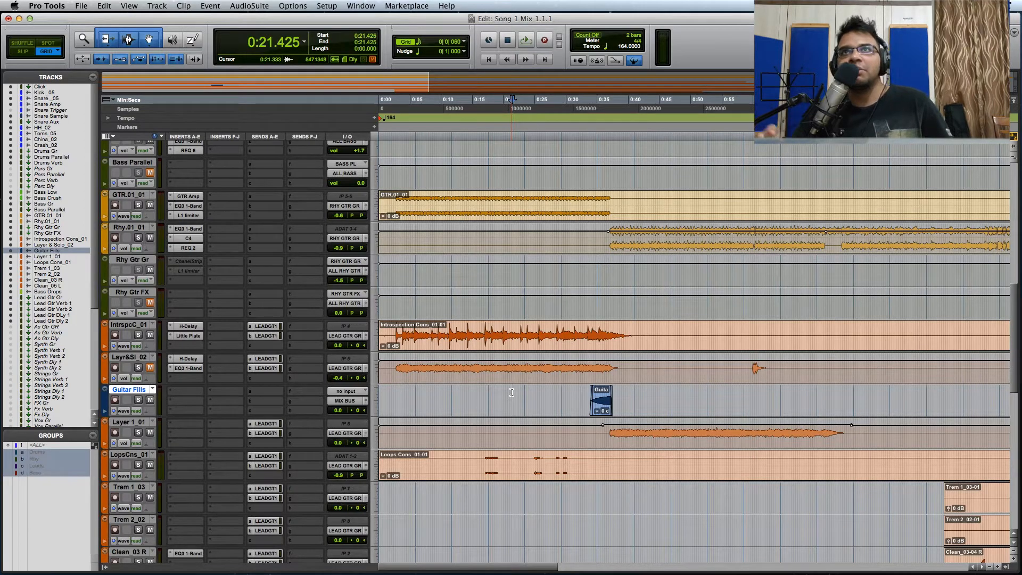
pyautogui.click(512, 131)
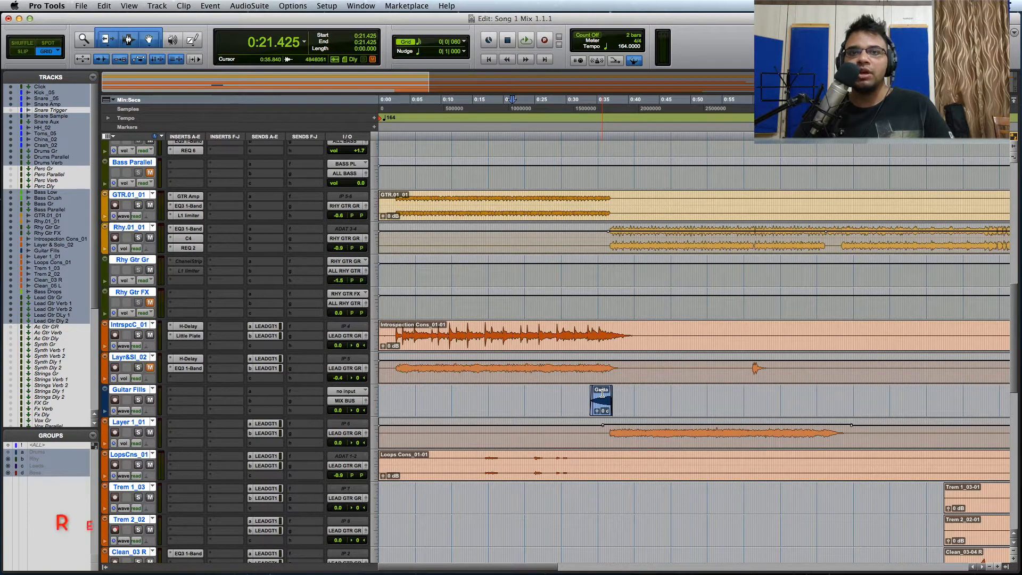
pyautogui.click(512, 135)
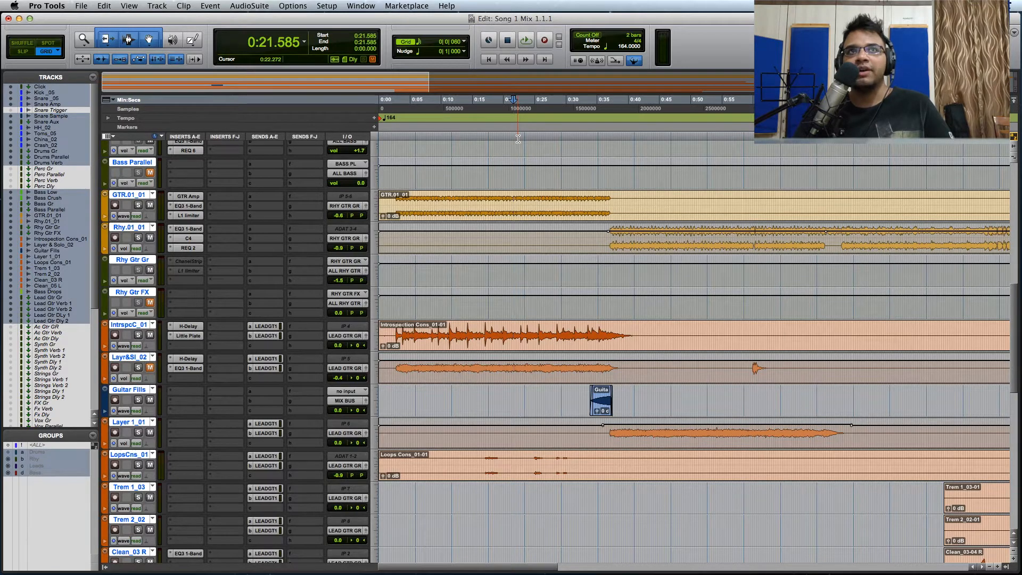
pyautogui.press('space')
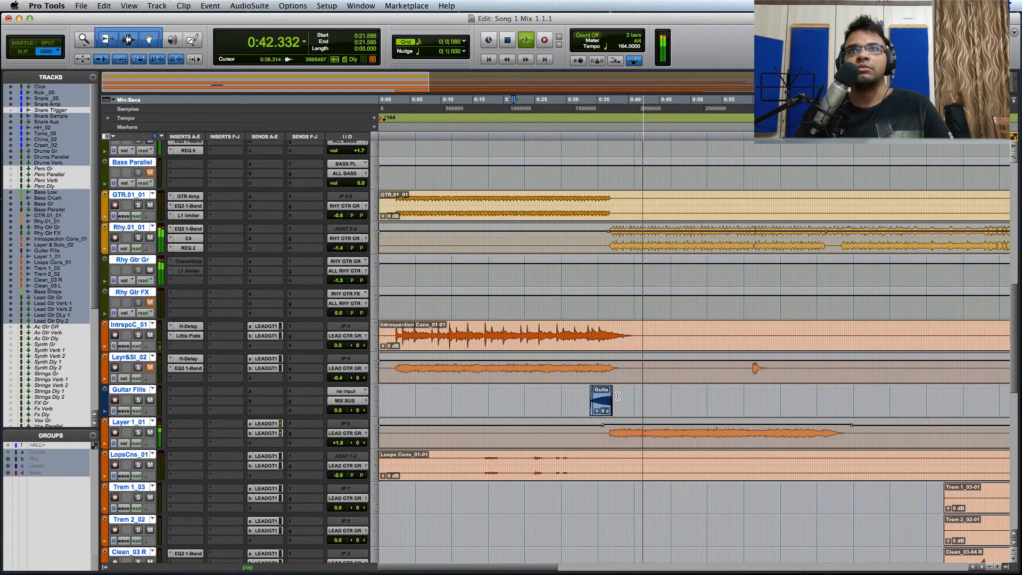
pyautogui.press('space')
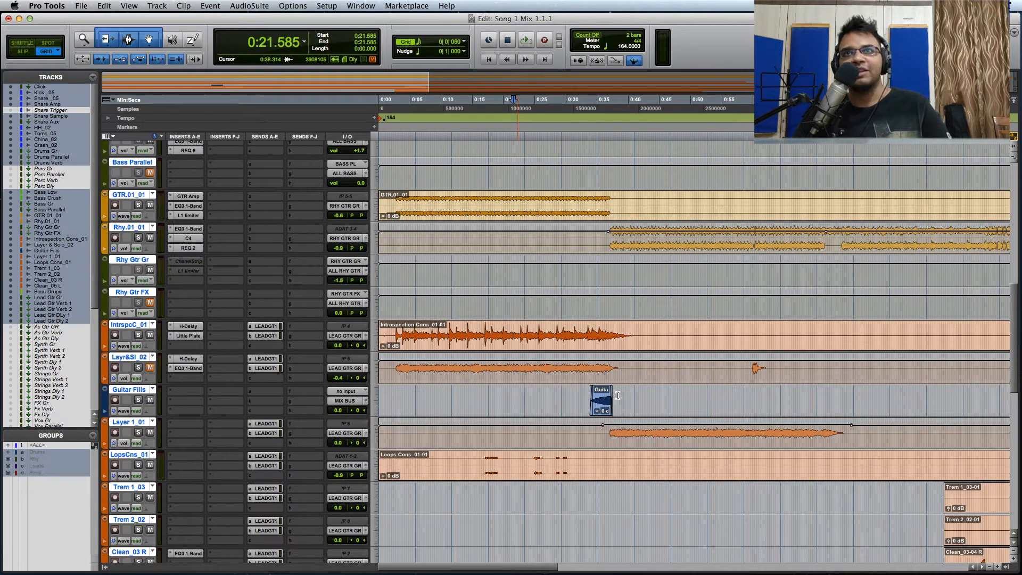
# Show the Guitar Fills track's playlists and move the existing reversed fill clip from the main playlist to the alternate lane below
pyautogui.click(617, 395)
pyautogui.press('super+bracketright')
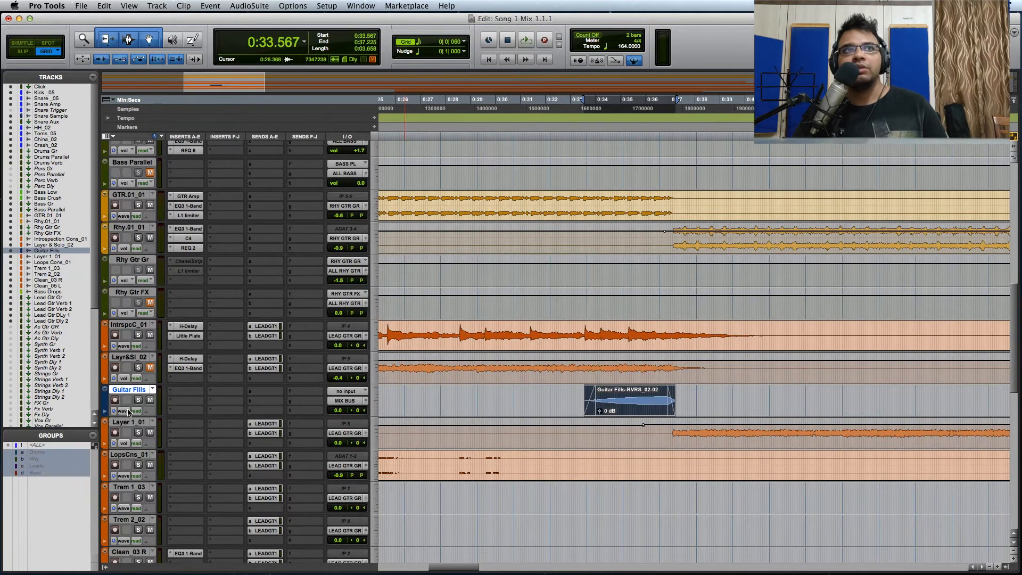
pyautogui.click(128, 411)
pyautogui.click(157, 386)
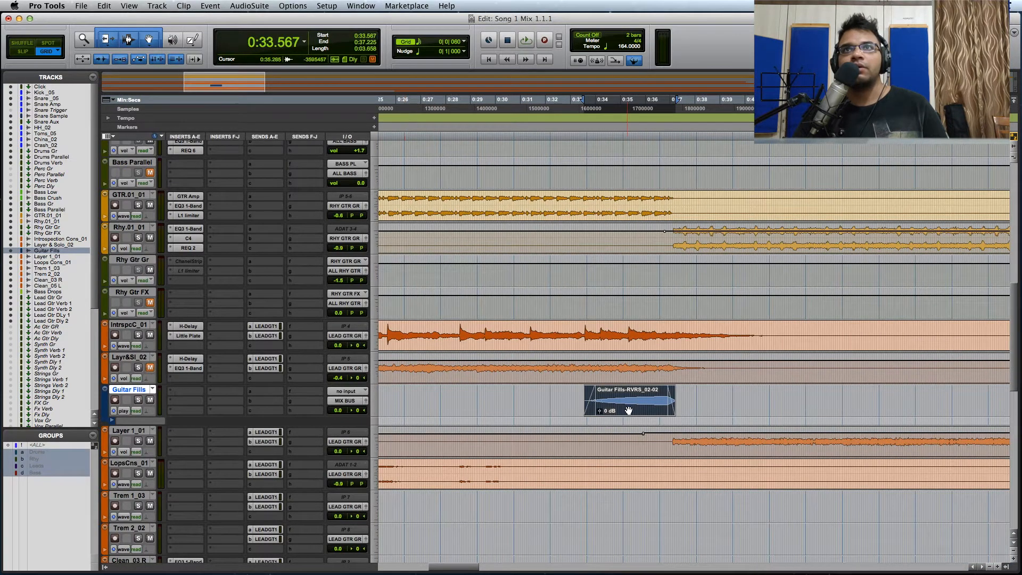
pyautogui.moveTo(637, 397); pyautogui.dragTo(627, 422)
pyautogui.click(582, 394)
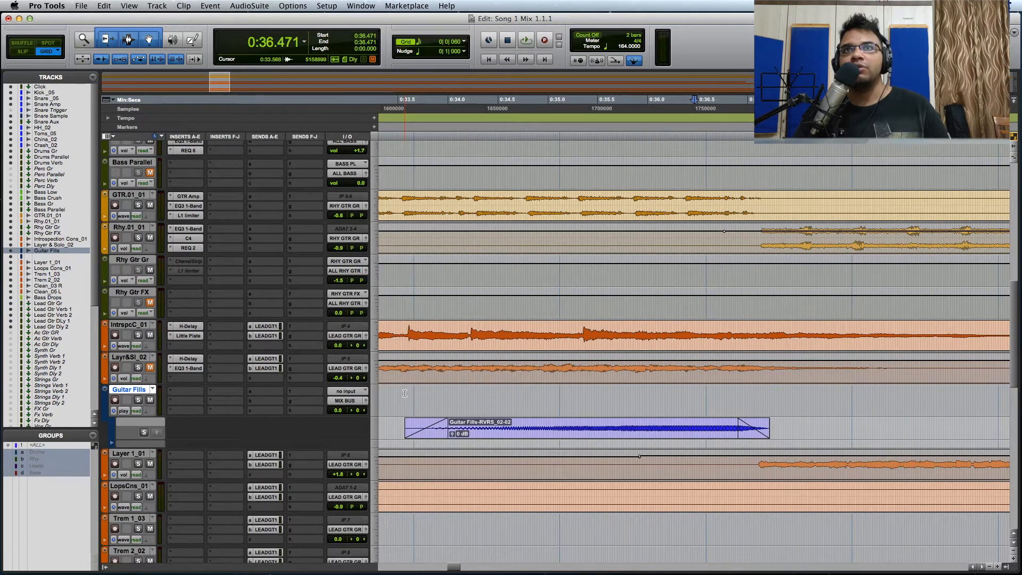
pyautogui.press('super+bracketleft')
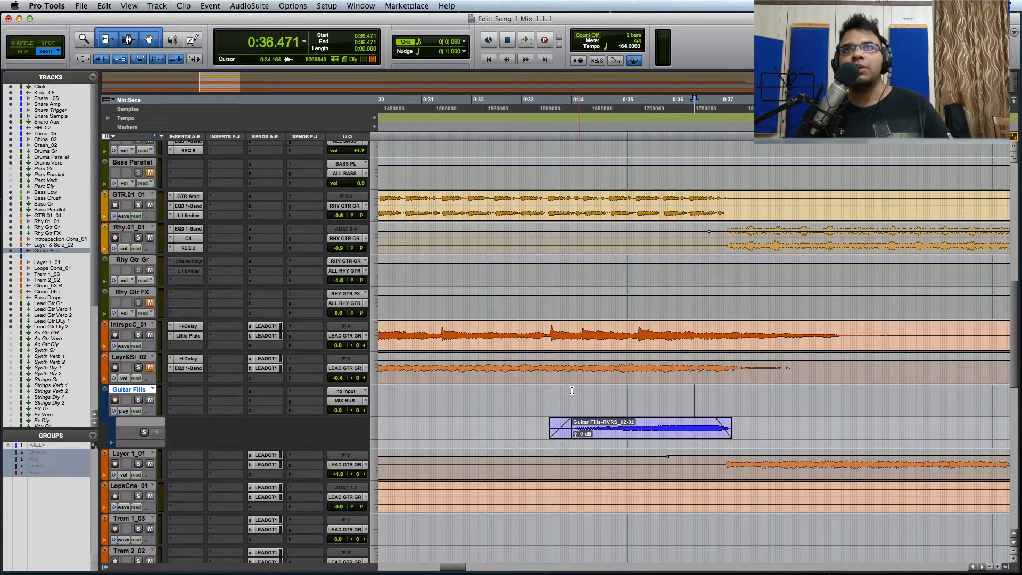
# Over the empty main-playlist range above the moved clip, render a 90 Hz sine tone at -10 dB with the Signal Generator
pyautogui.moveTo(546, 394); pyautogui.dragTo(730, 392)
pyautogui.click(249, 6)
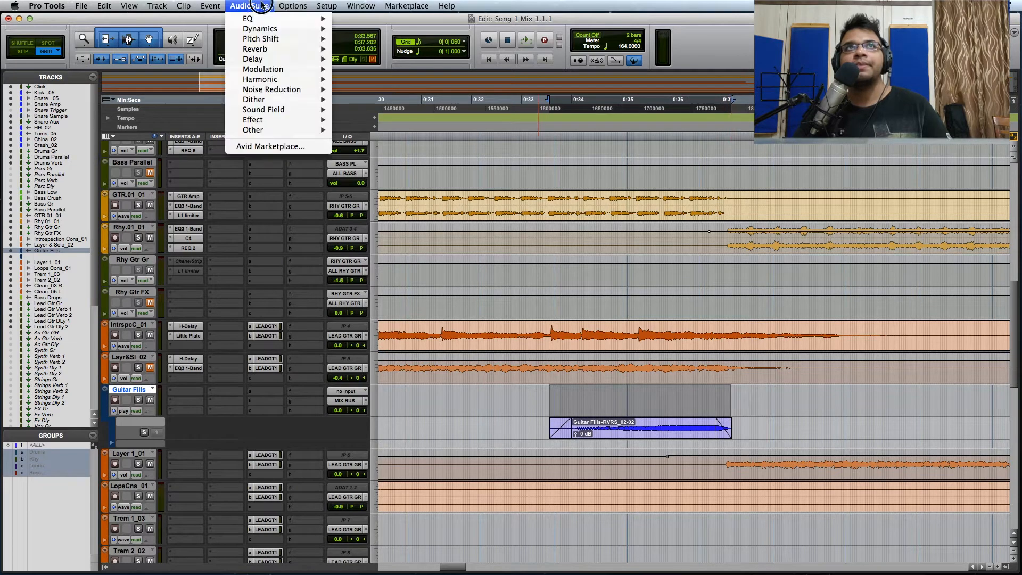
pyautogui.moveTo(252, 130)
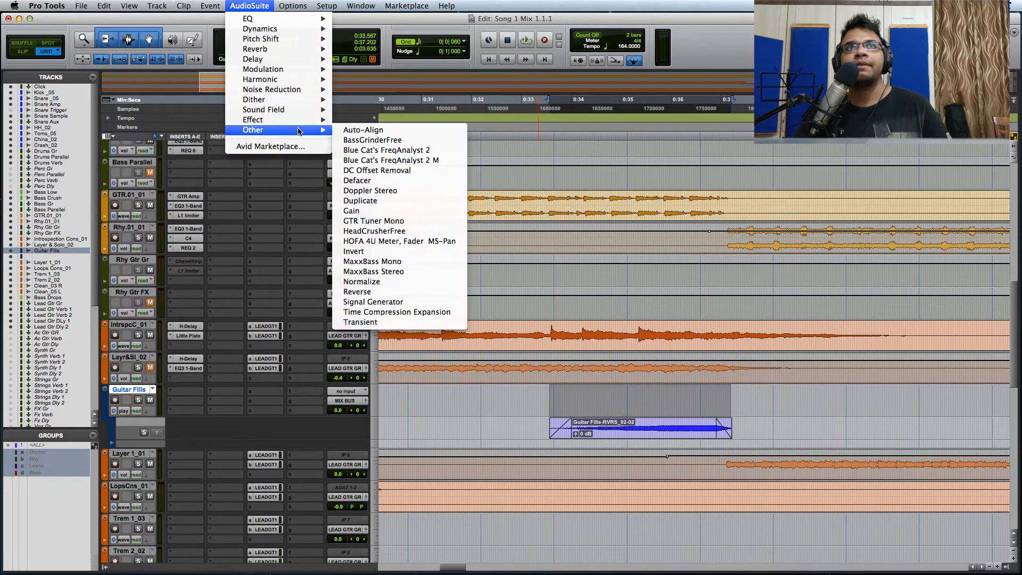
pyautogui.click(374, 303)
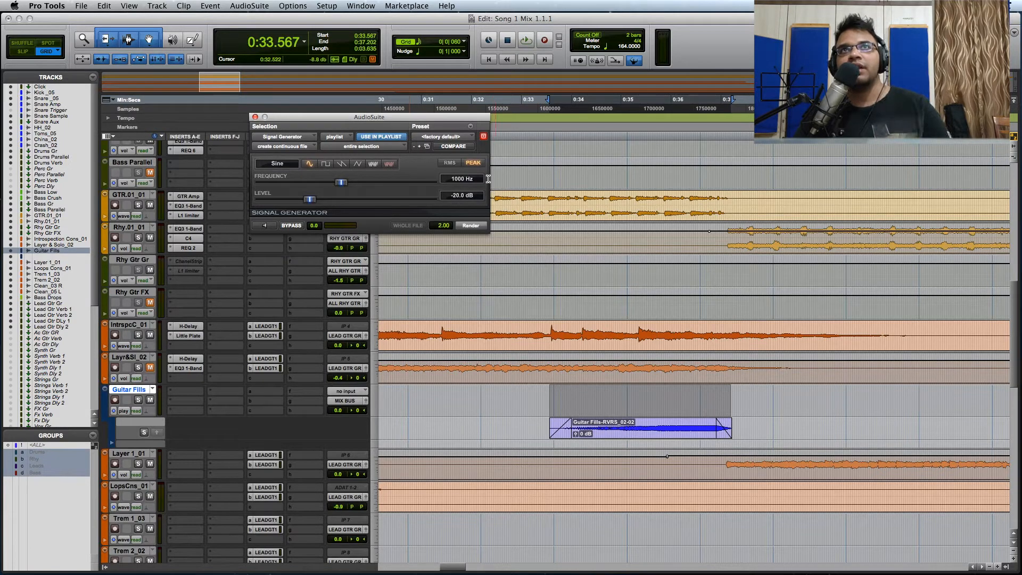
pyautogui.click(463, 179)
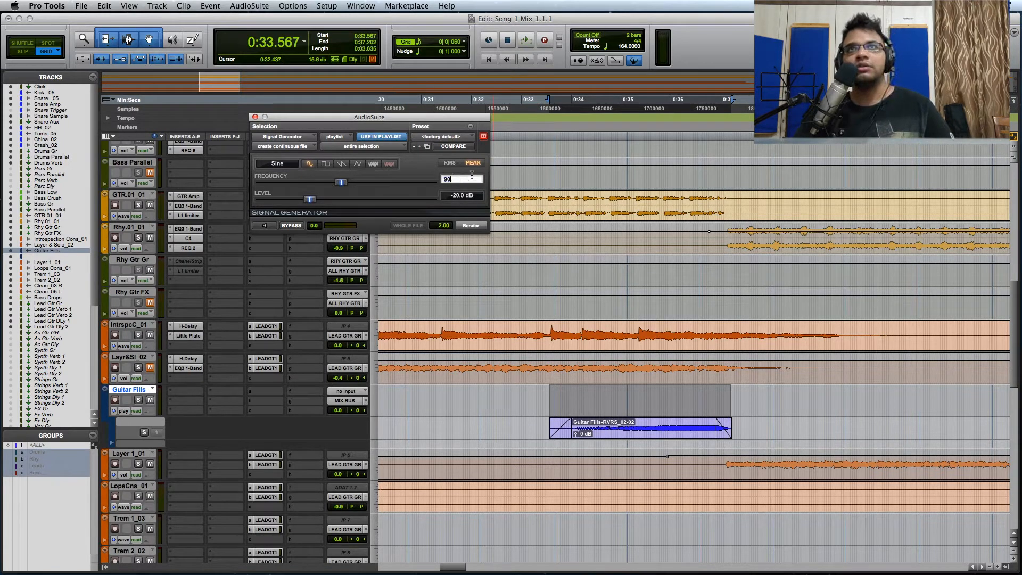
pyautogui.write('90')
pyautogui.press('Return')
pyautogui.click(462, 196)
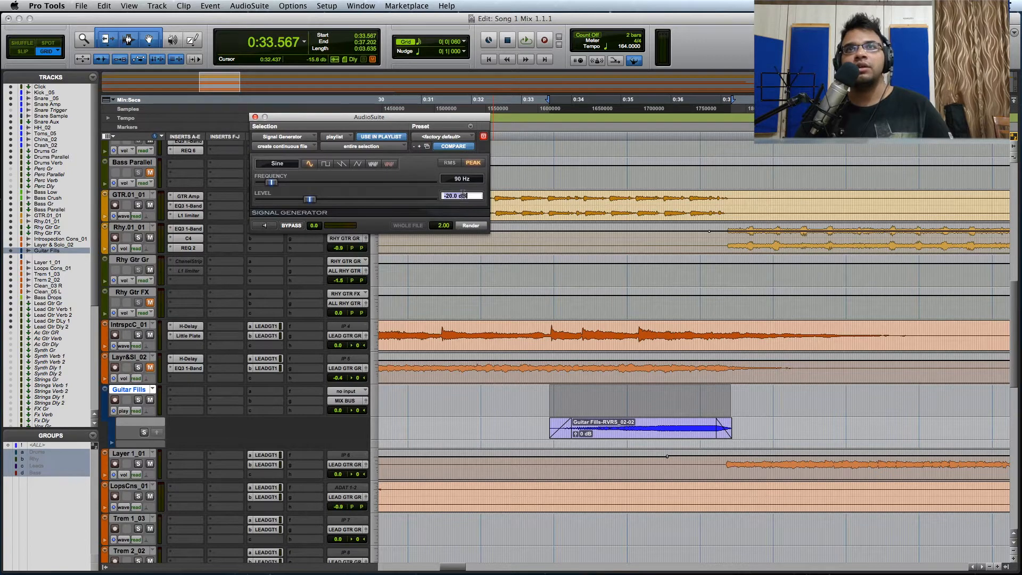
pyautogui.write('-10')
pyautogui.press('Return')
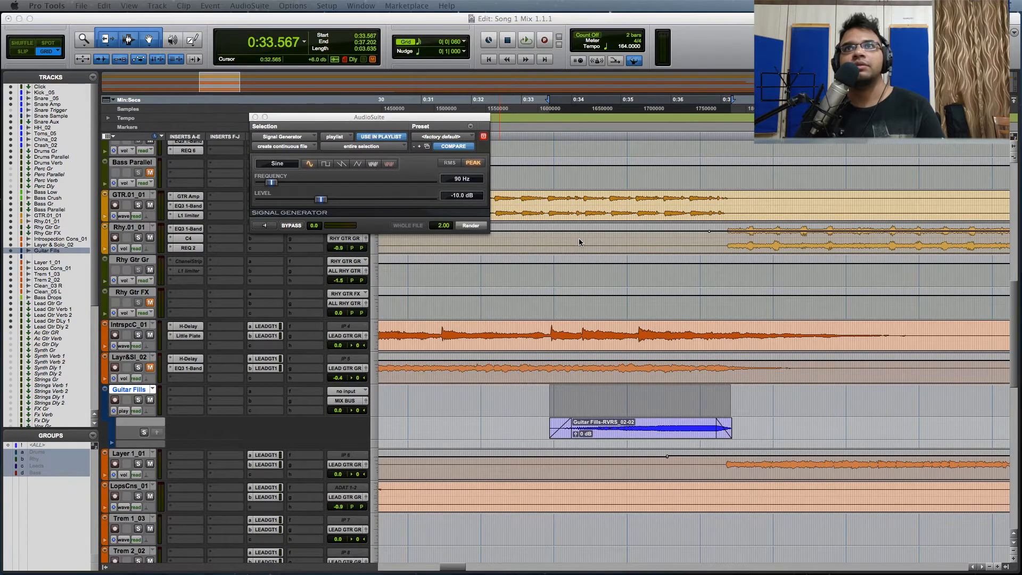
# Render Vari-Fi on the tone clip with Slow Down, Fit To and fades on
pyautogui.click(249, 6)
pyautogui.moveTo(259, 40)
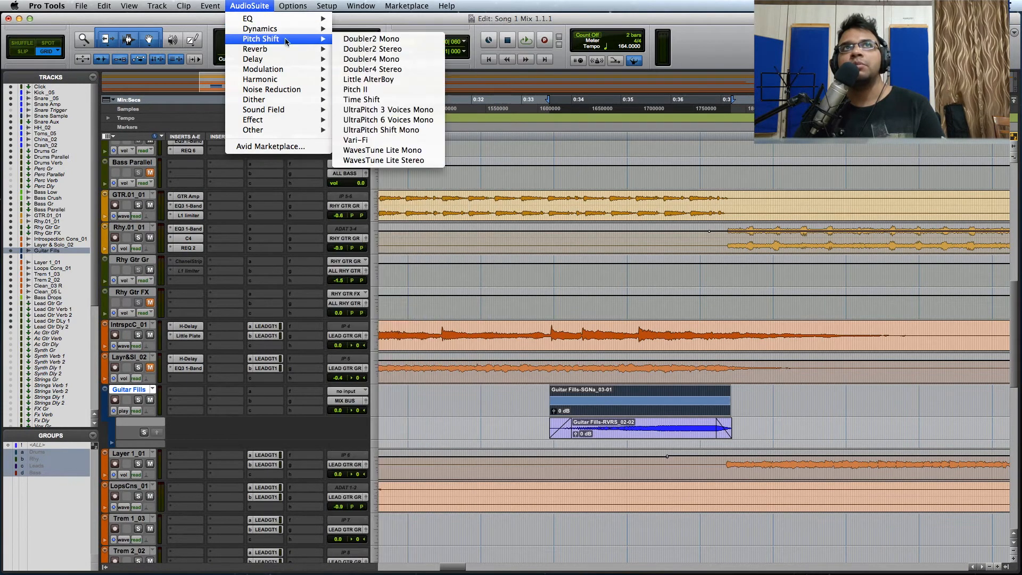
pyautogui.click(372, 139)
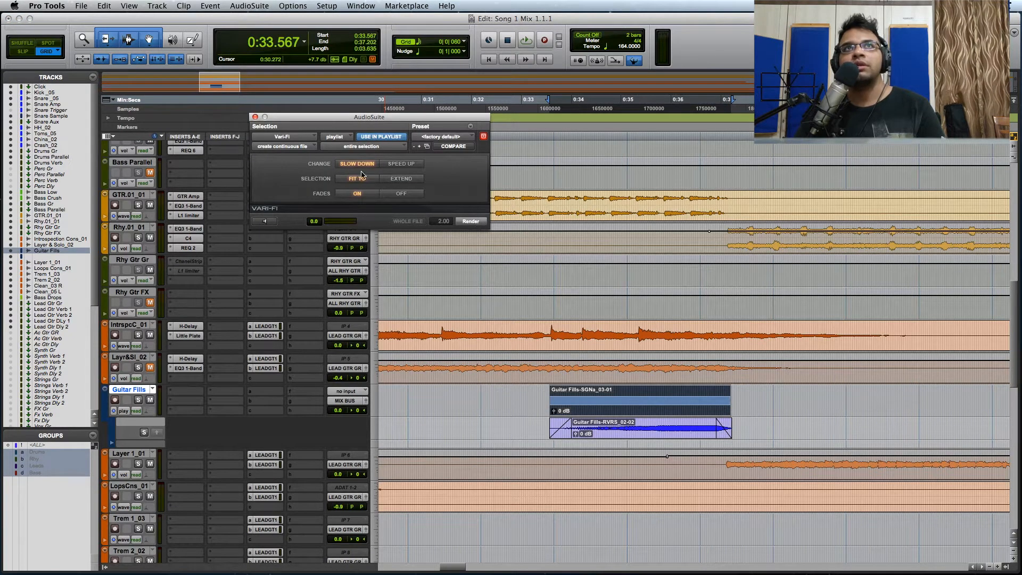
pyautogui.click(472, 221)
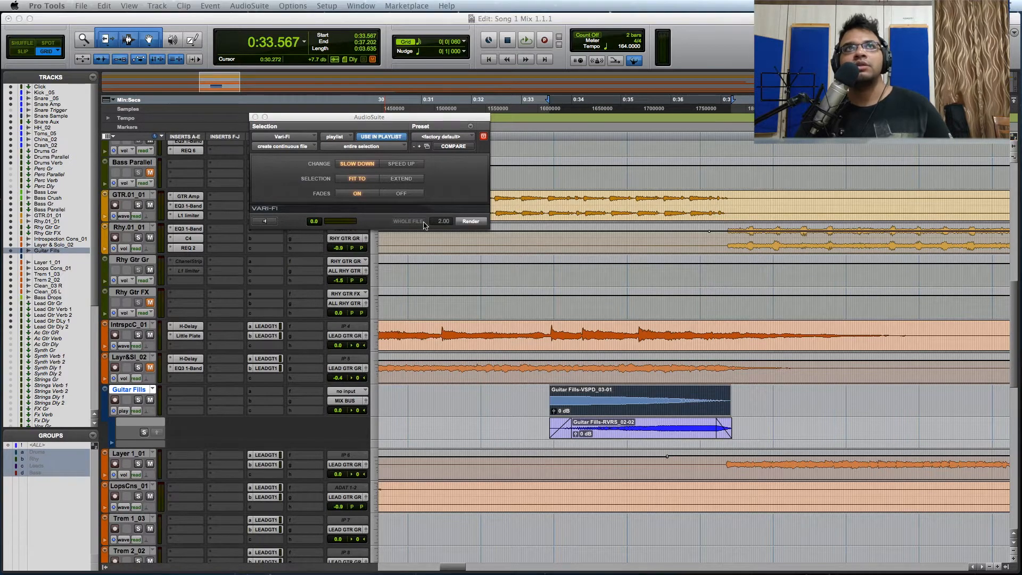
pyautogui.click(254, 117)
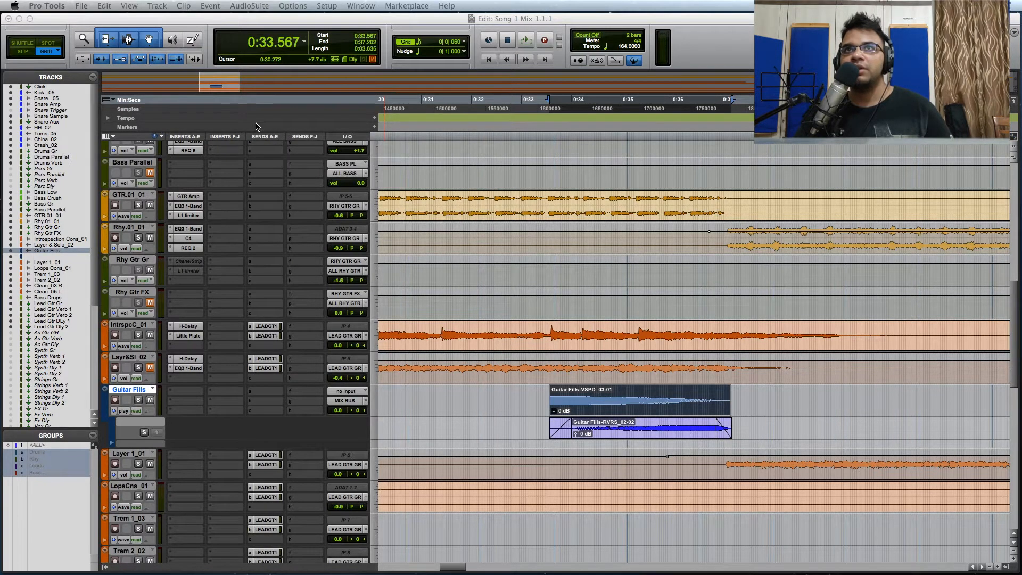
# Audition the slowed-down tone with Guitar Fills soloed, playing from about 0:32.6, and unsolo the track
pyautogui.click(504, 378)
pyautogui.click(138, 400)
pyautogui.press('space')
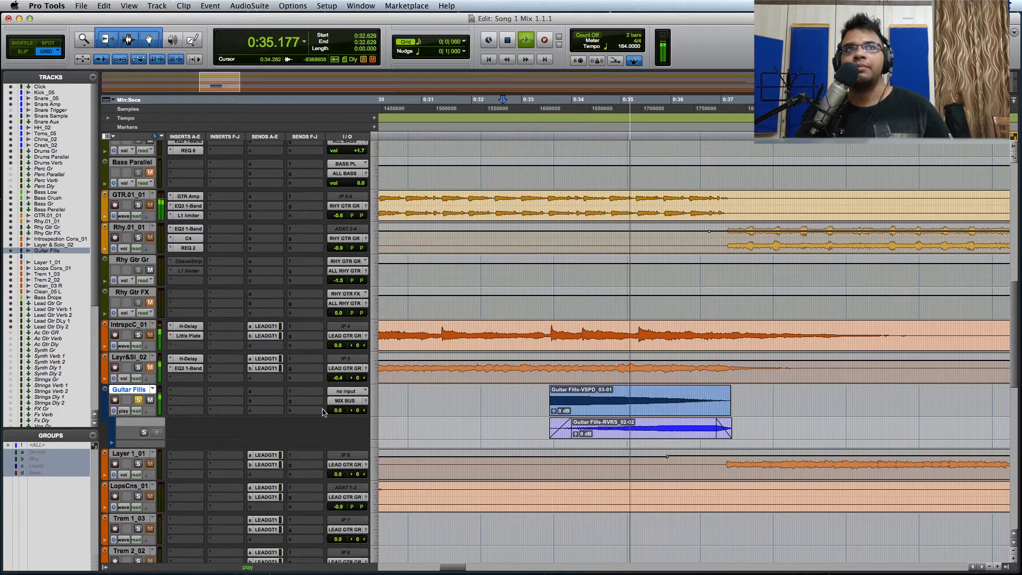
pyautogui.press('space')
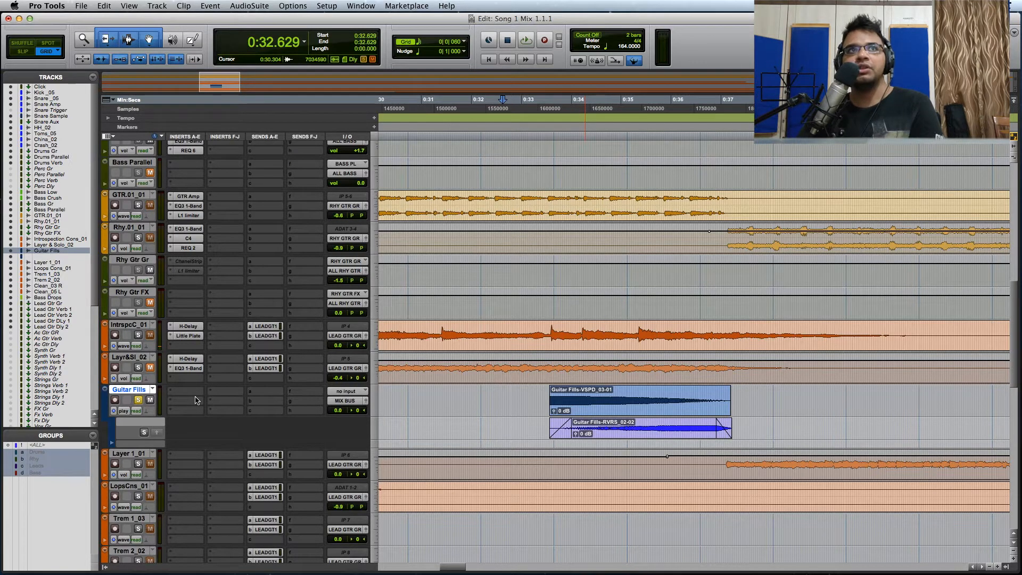
pyautogui.click(137, 400)
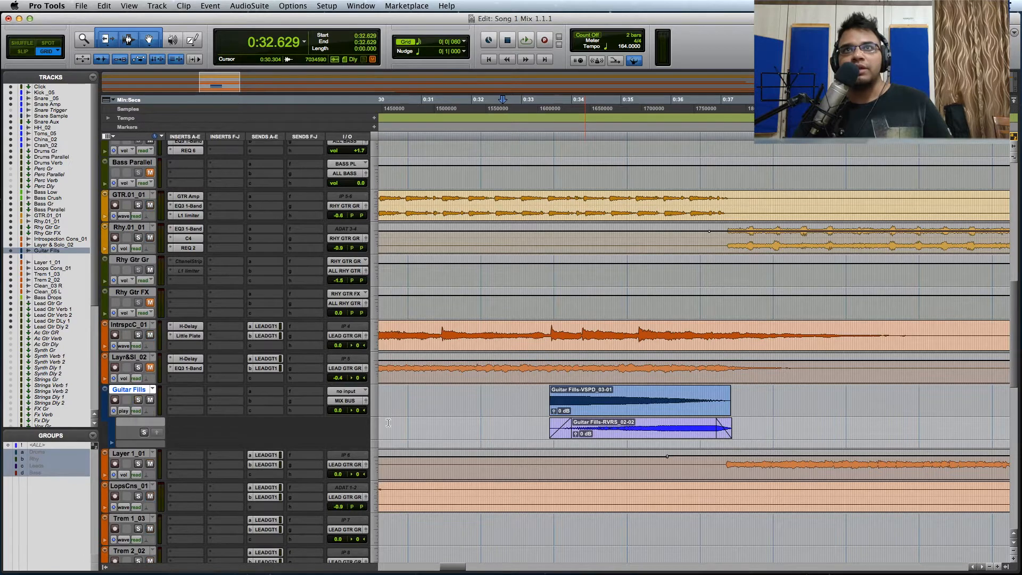
# Reverse the slowed-down tone clip on the Guitar Fills track with the AudioSuite Reverse process
pyautogui.click(582, 395)
pyautogui.doubleClick(582, 396)
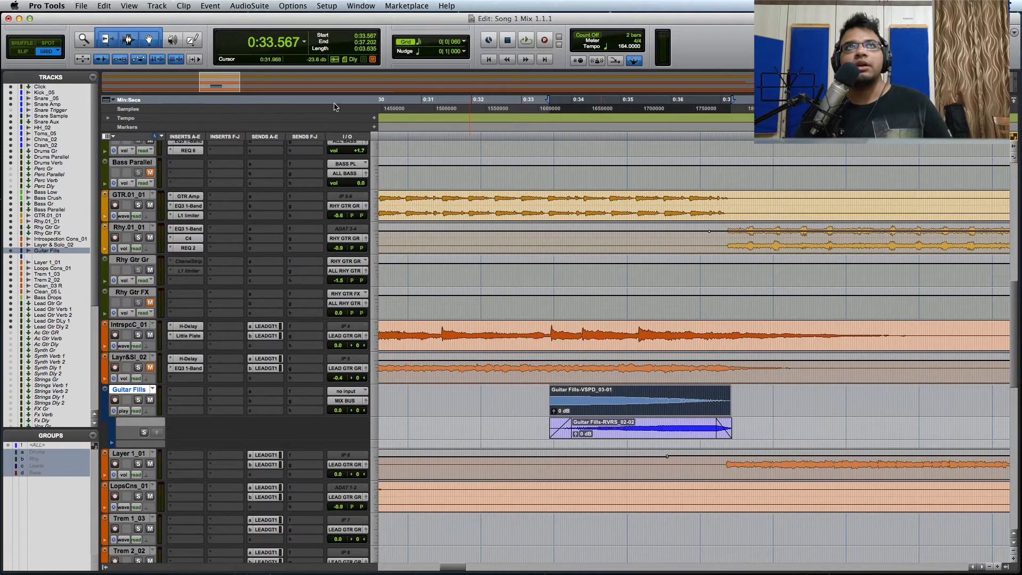
pyautogui.click(249, 6)
pyautogui.moveTo(288, 130)
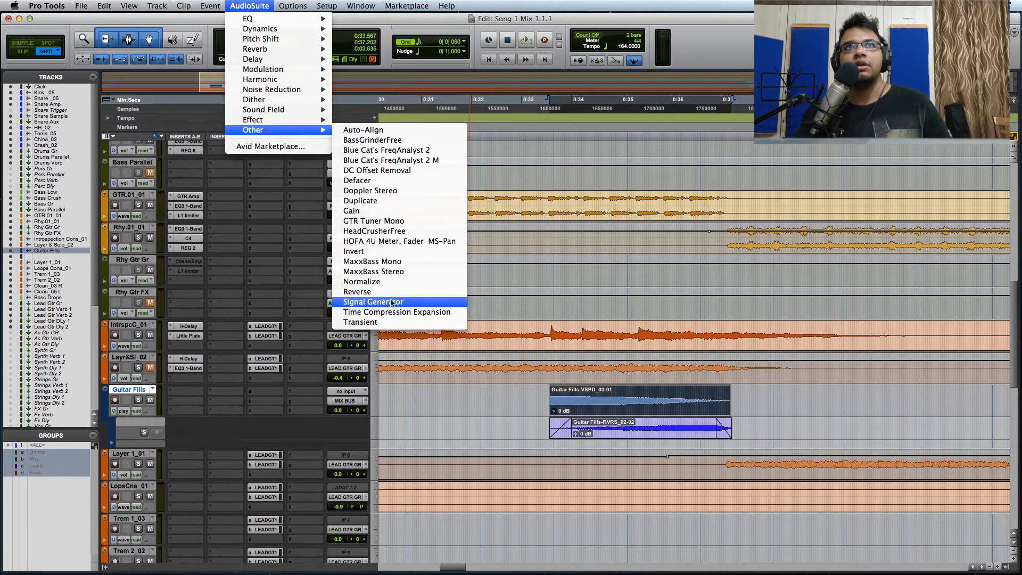
pyautogui.click(385, 297)
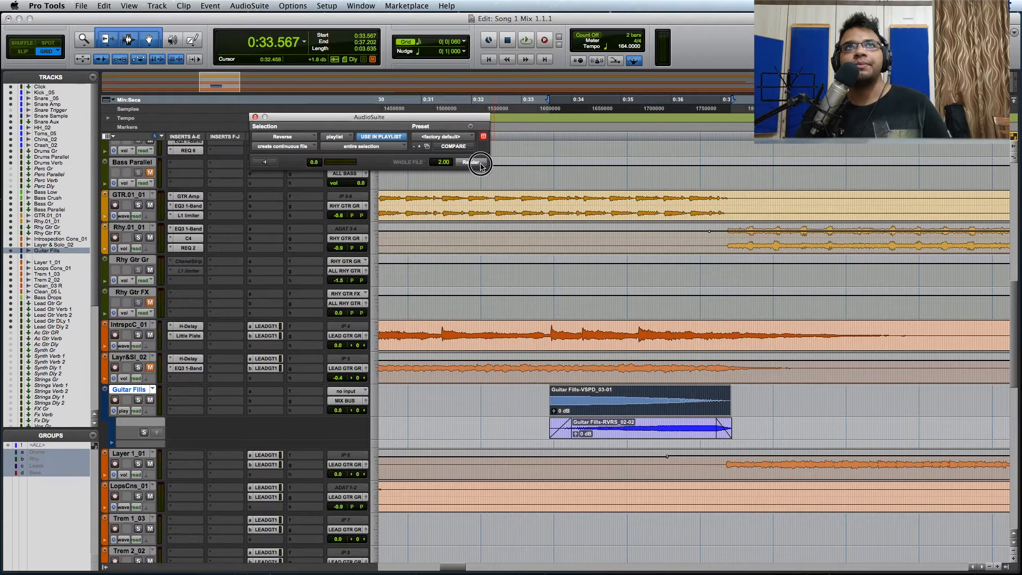
pyautogui.hotkey('alt', 'shift', 'r')
pyautogui.click(255, 117)
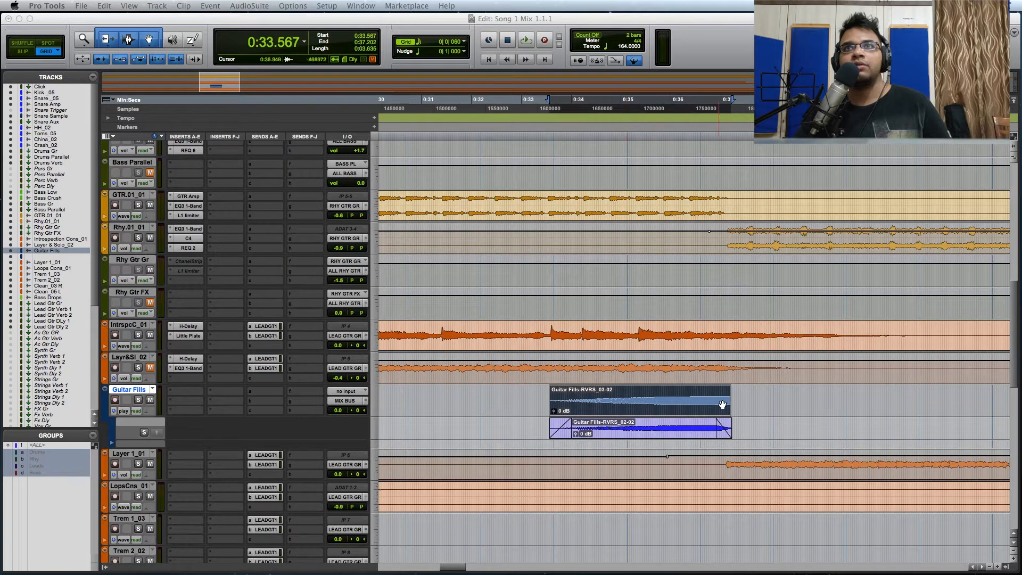
# Solo Guitar Fills and audition the reversed tone from about 0:33
pyautogui.click(521, 399)
pyautogui.click(138, 399)
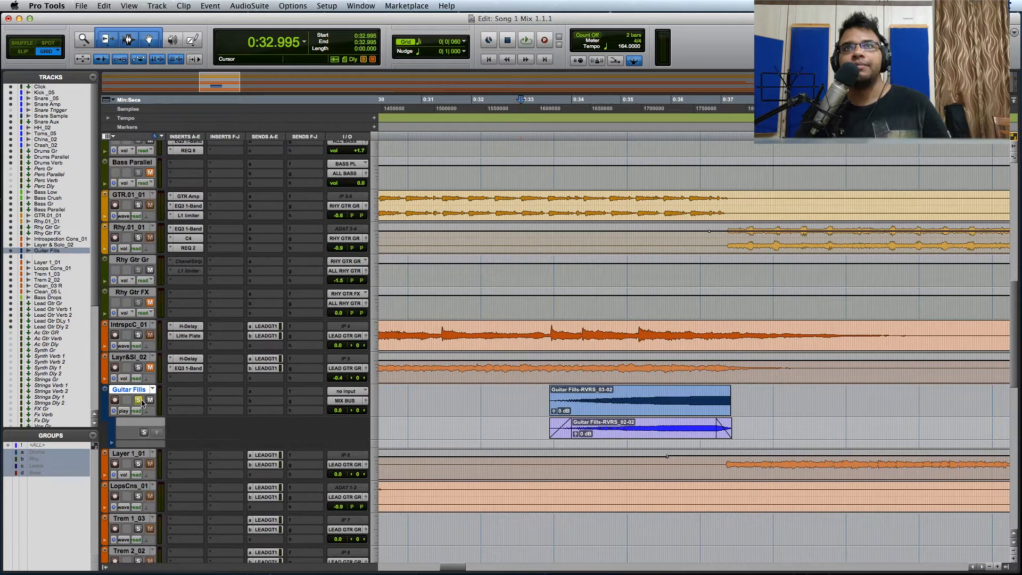
pyautogui.press('space')
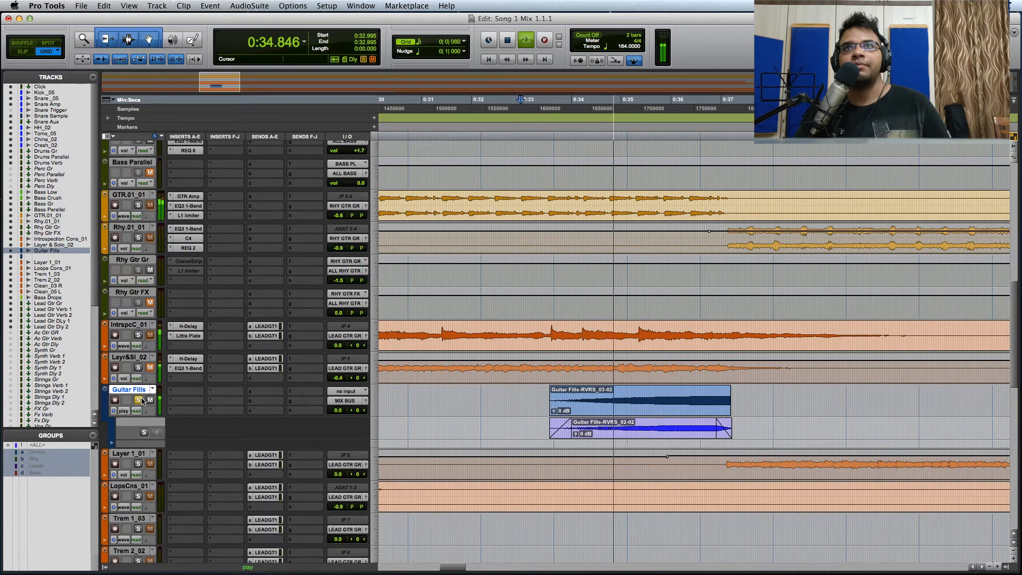
pyautogui.press('space')
# Add a short fade-out at the end of the reversed tone clip and a fade-in of about 0.7 s at its start
pyautogui.click(686, 396)
pyautogui.press('super+bracketright')
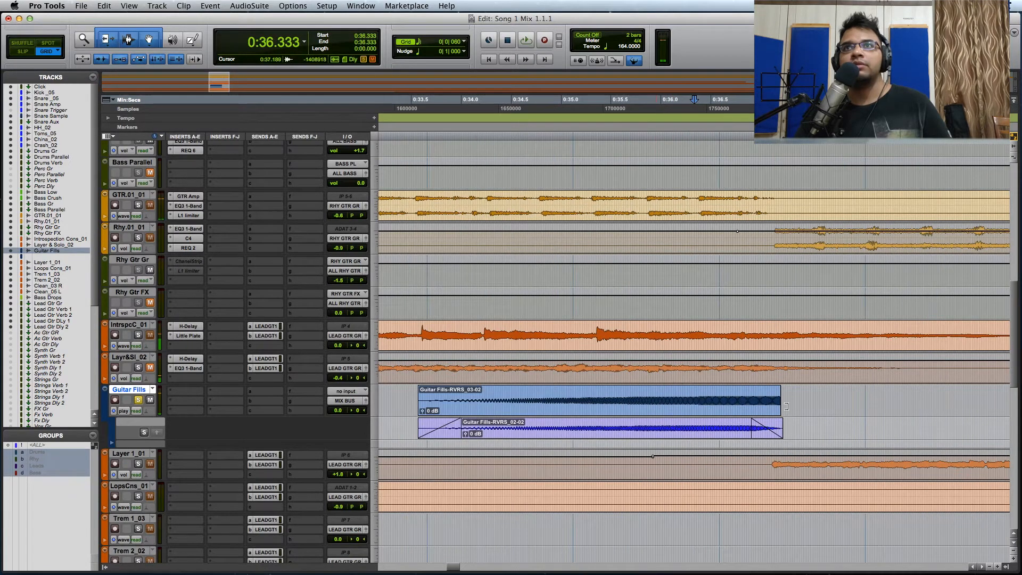
pyautogui.moveTo(776, 398); pyautogui.dragTo(750, 390)
pyautogui.click(705, 399)
pyautogui.moveTo(422, 389); pyautogui.dragTo(485, 392)
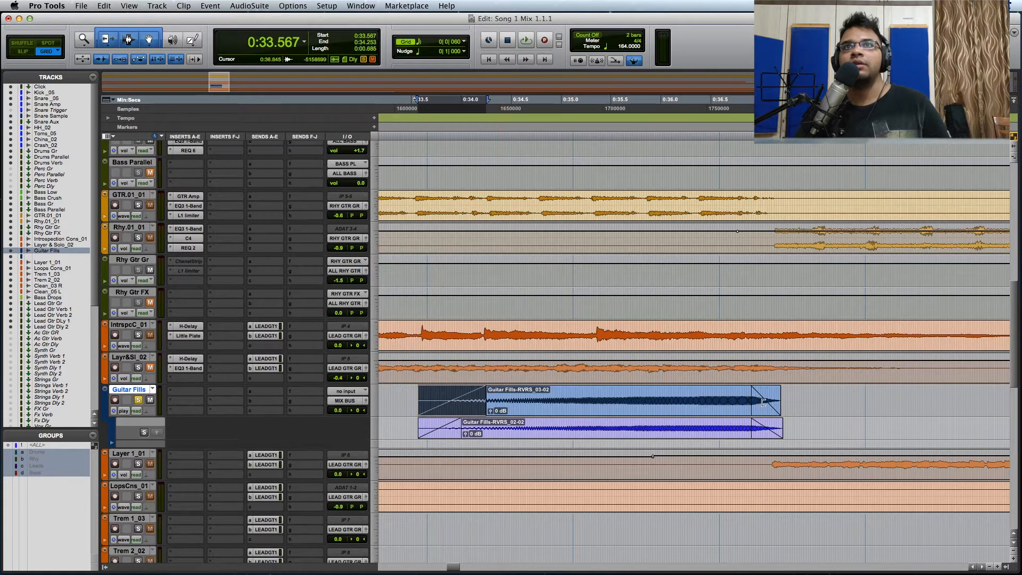
pyautogui.press('super+bracketleft')
# Unsolo Guitar Fills and play the reversed tone in the full mix from about 0:30.8 past the transition
pyautogui.click(499, 394)
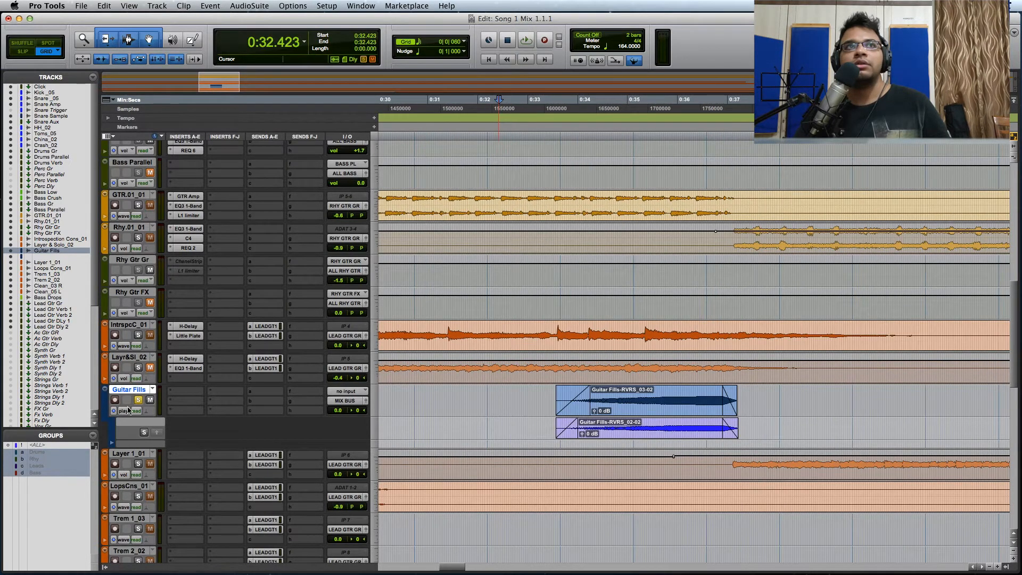
pyautogui.click(138, 400)
pyautogui.click(494, 395)
pyautogui.click(437, 396)
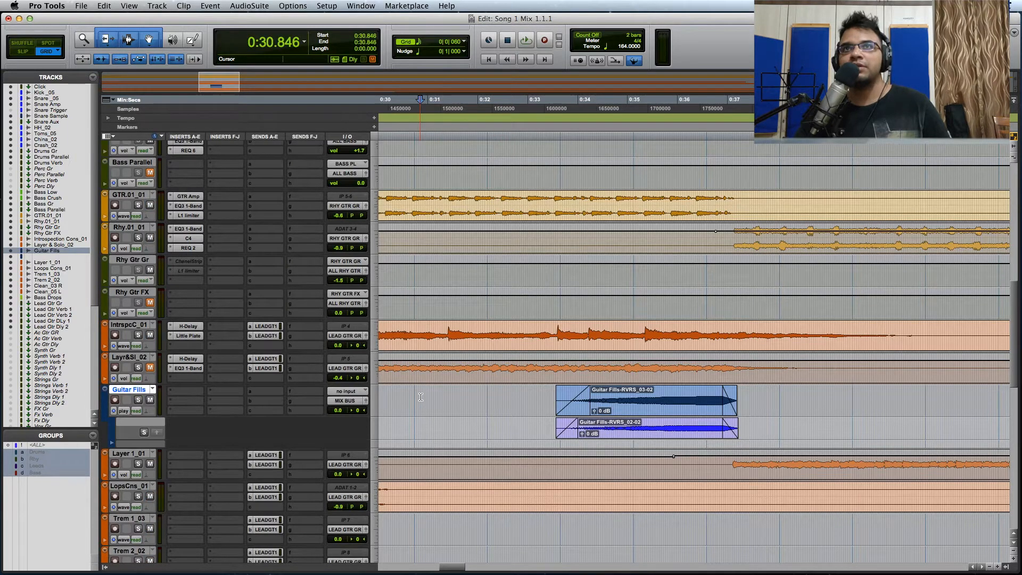
pyautogui.press('space')
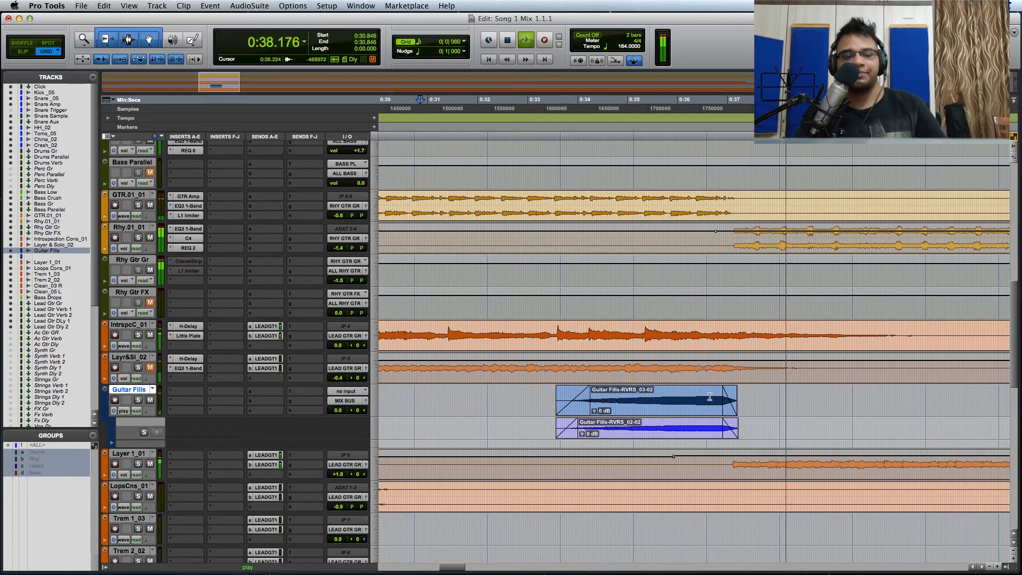
pyautogui.click(756, 398)
pyautogui.press('space')
# Move the reversed tone clip slightly later on the Guitar Fills track so that it starts at 0:33.704
pyautogui.press('t')
pyautogui.press('t')
pyautogui.moveTo(500, 406); pyautogui.dragTo(534, 403)
pyautogui.press('r')
pyautogui.press('r')
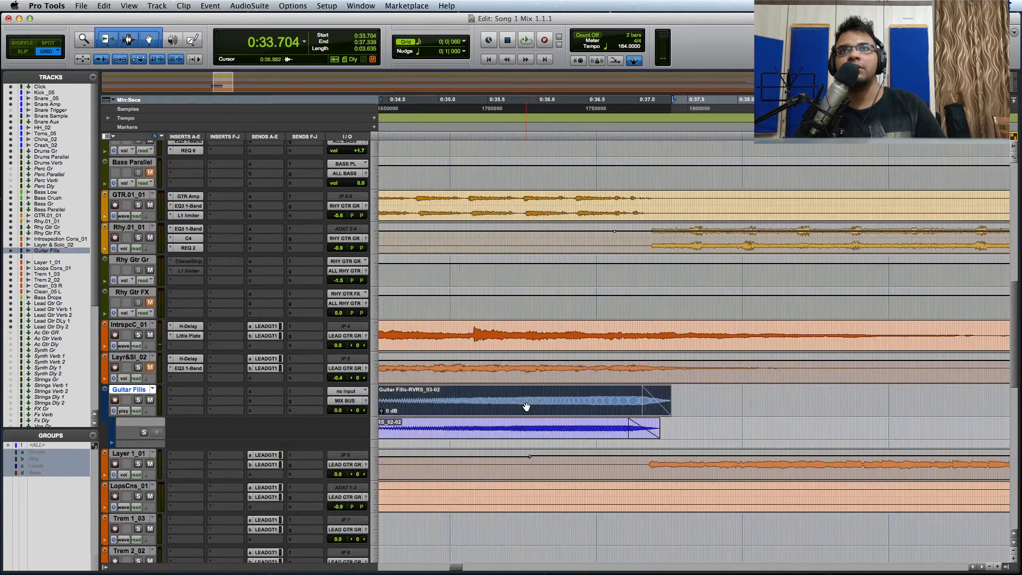
# Play the full mix from 0:31.600 past the rhythm guitar transition to check the repositioned reversed tone
pyautogui.click(448, 388)
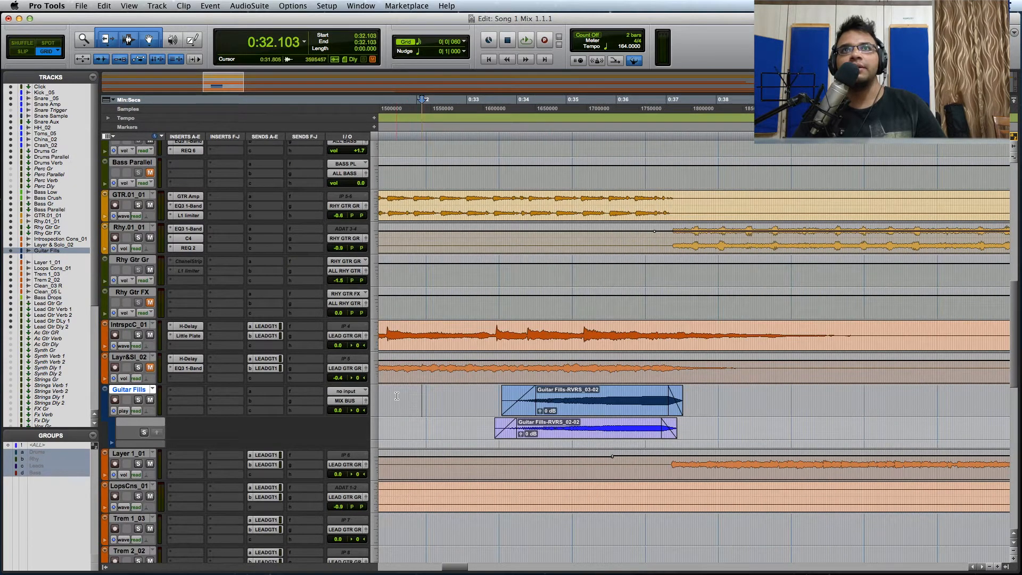
pyautogui.press('space')
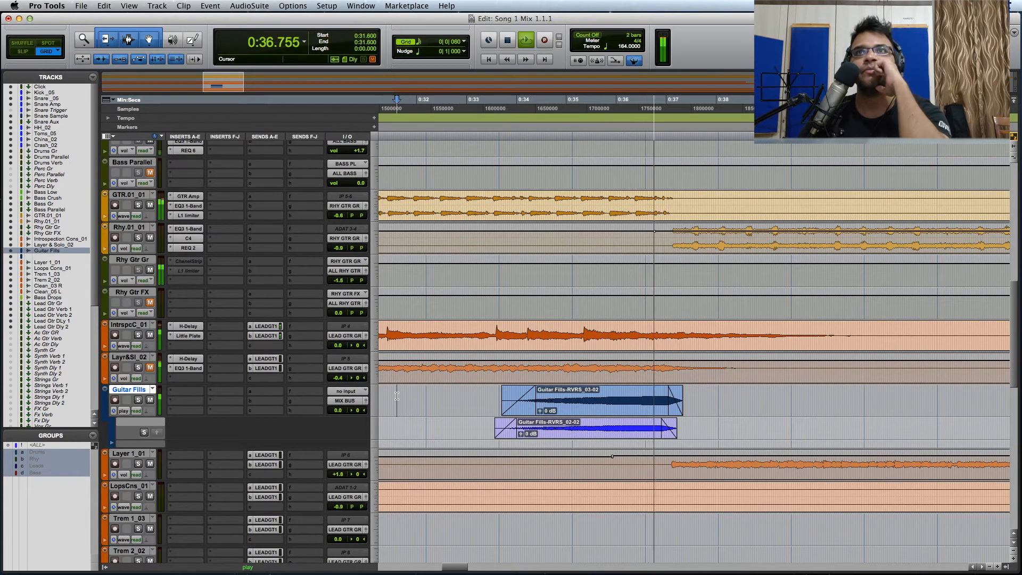
pyautogui.press('r')
pyautogui.press('r')
pyautogui.press('r')
pyautogui.press('r')
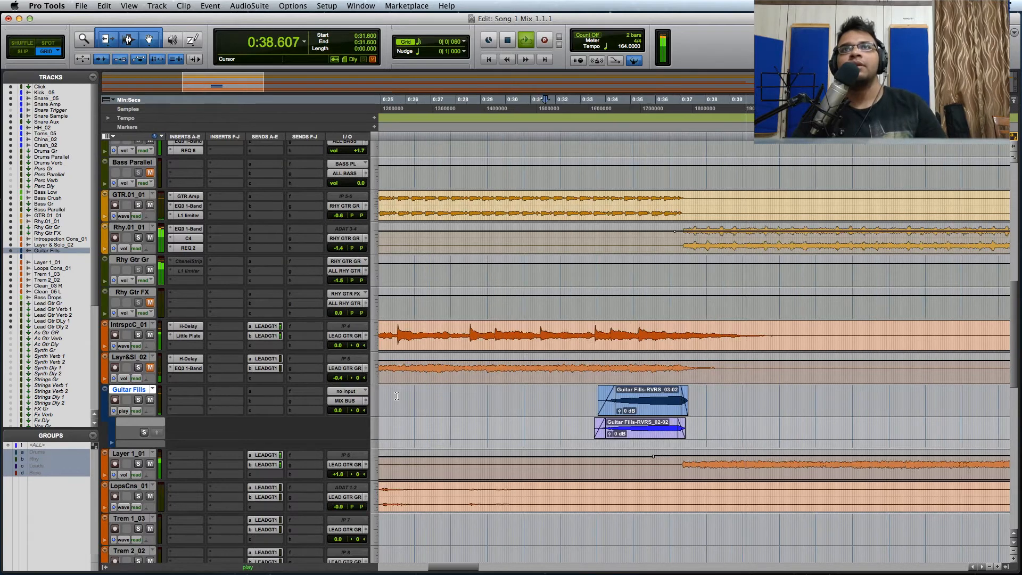
pyautogui.press('space')
# Locate the sparse guitar section between about 2:38 and 2:50 on the timeline
pyautogui.press('r')
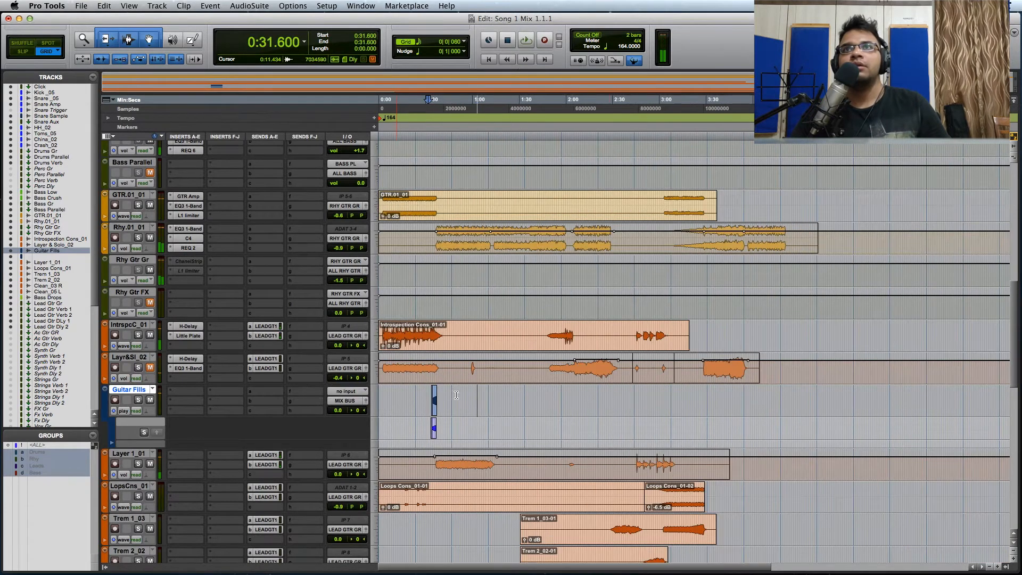
pyautogui.click(645, 398)
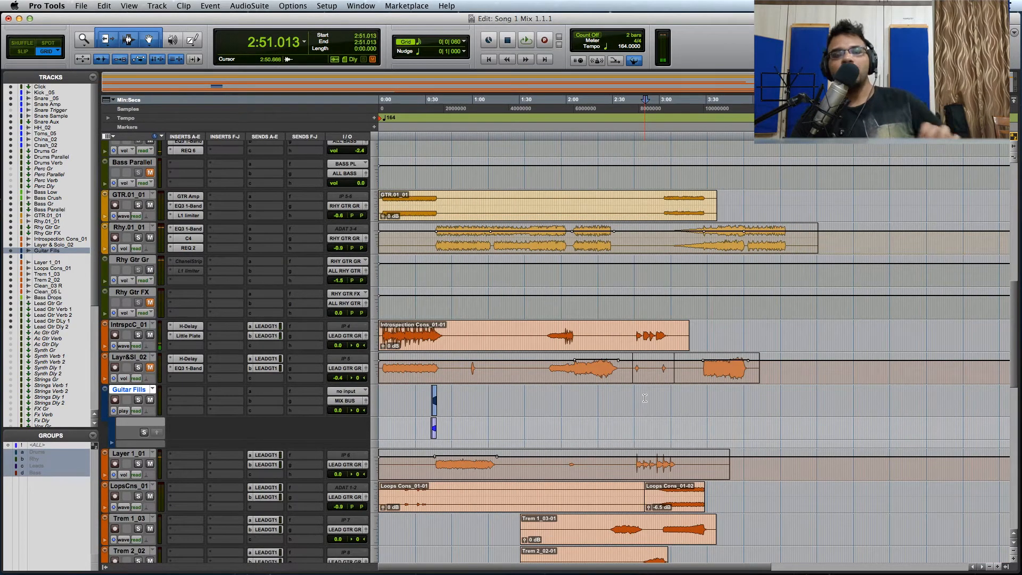
pyautogui.click(642, 396)
pyautogui.press('t')
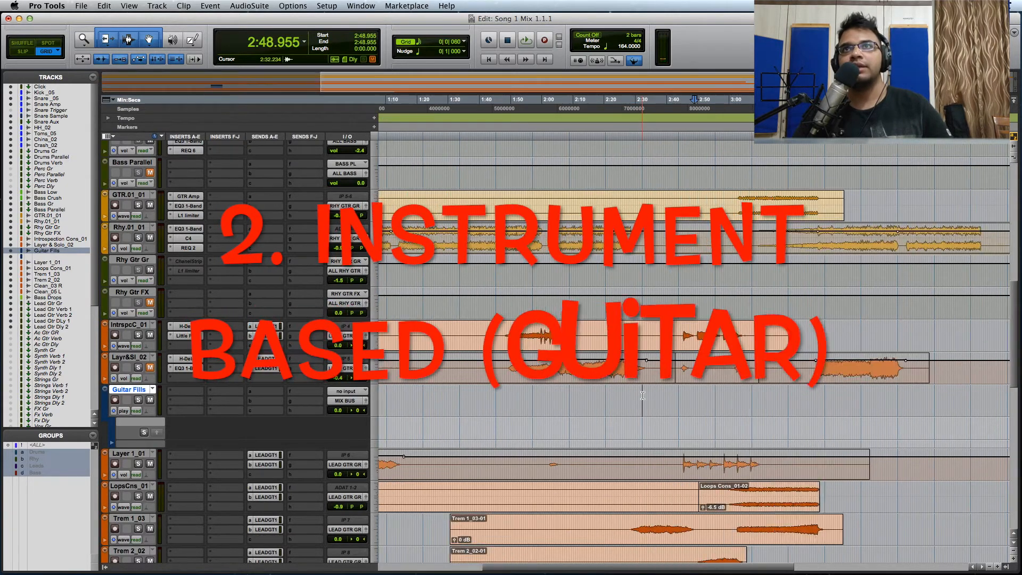
pyautogui.press('t')
pyautogui.press('t')
pyautogui.press('t')
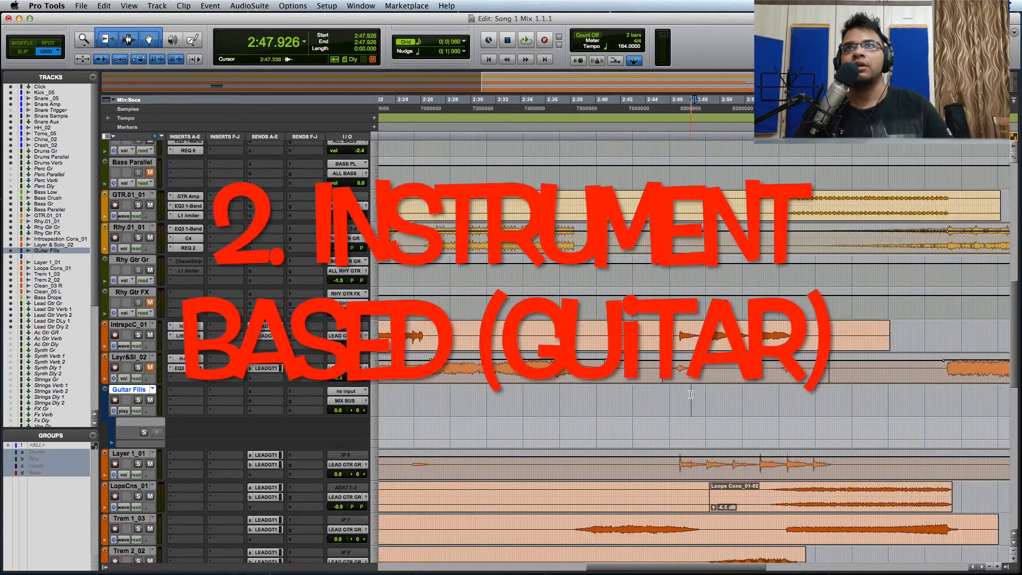
pyautogui.click(554, 394)
pyautogui.click(504, 394)
pyautogui.press('r')
pyautogui.click(576, 398)
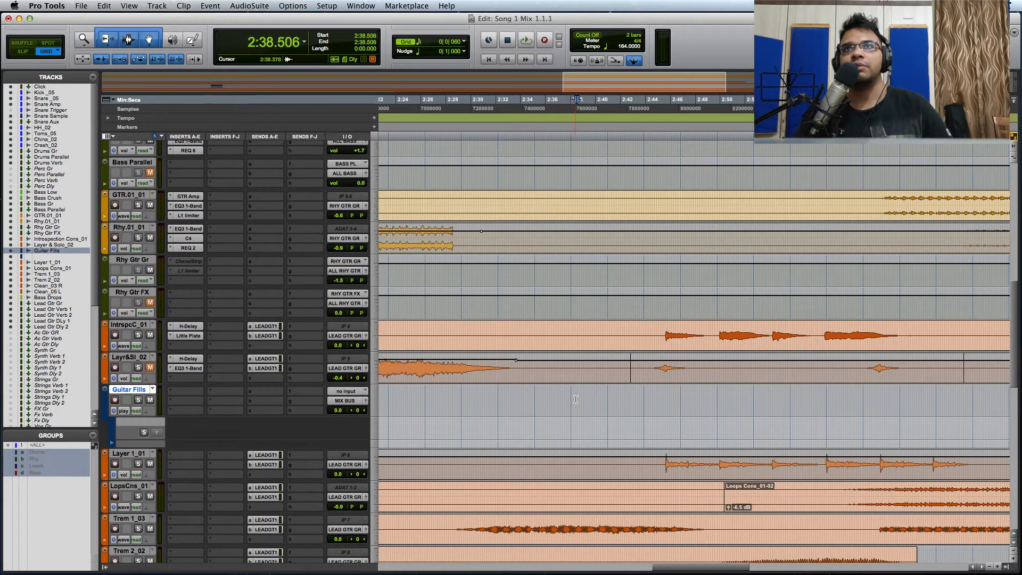
pyautogui.click(532, 394)
# Switch the Layer & Solo track to waveform view and select its short guitar swell from 2:44.405 to 2:47.972
pyautogui.moveTo(651, 367); pyautogui.dragTo(689, 365)
pyautogui.click(666, 367)
pyautogui.hotkey('ctrl', '-')
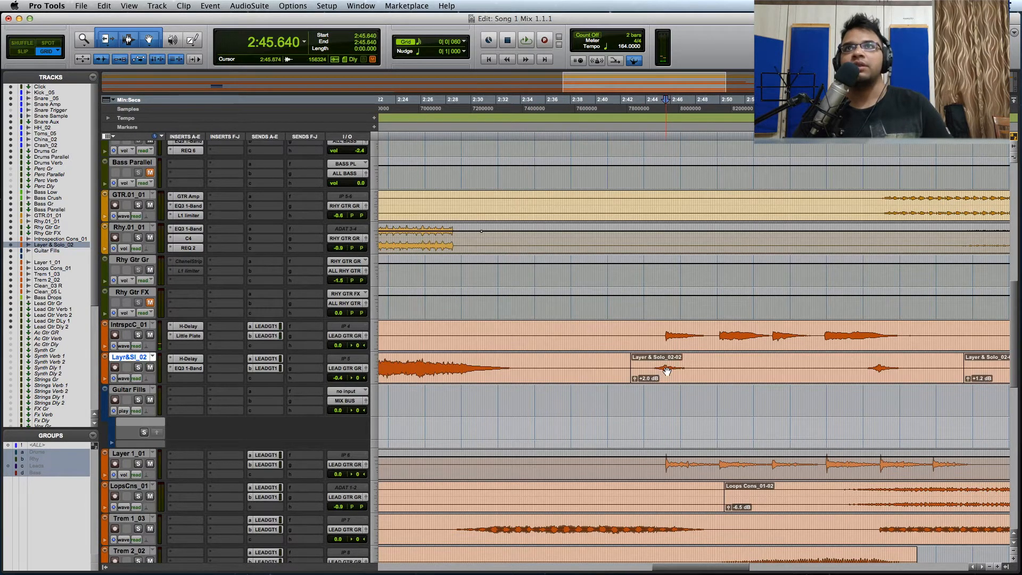
pyautogui.moveTo(651, 365); pyautogui.dragTo(694, 363)
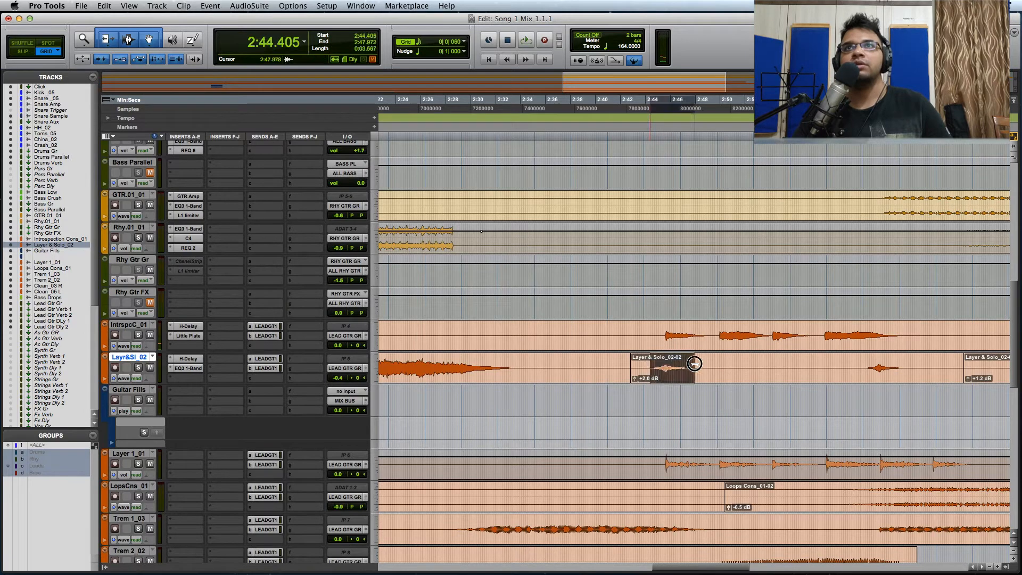
# Play the full mix from 2:39.832 through the guitar swell on the Layer & Solo track
pyautogui.click(593, 396)
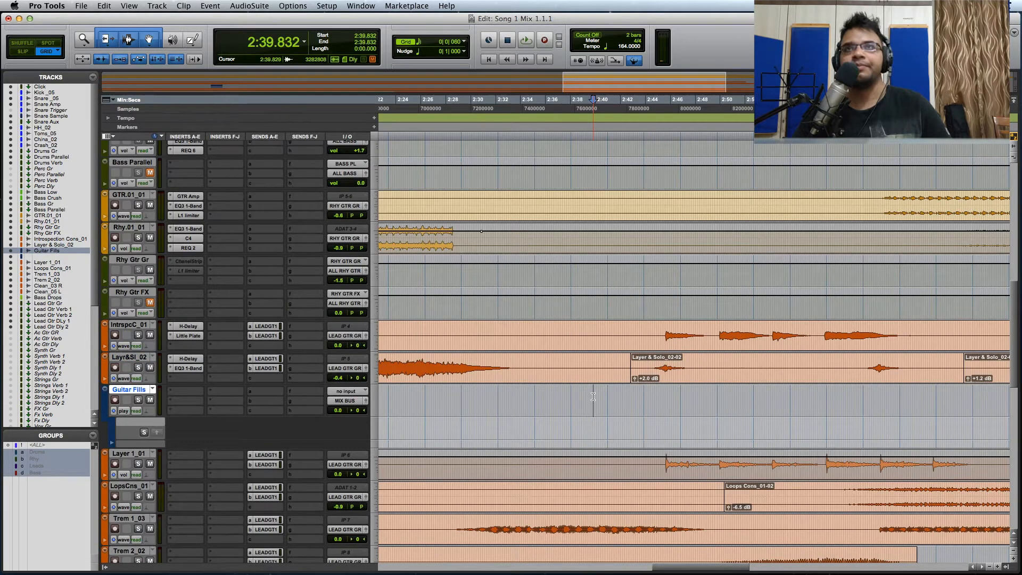
pyautogui.press('space')
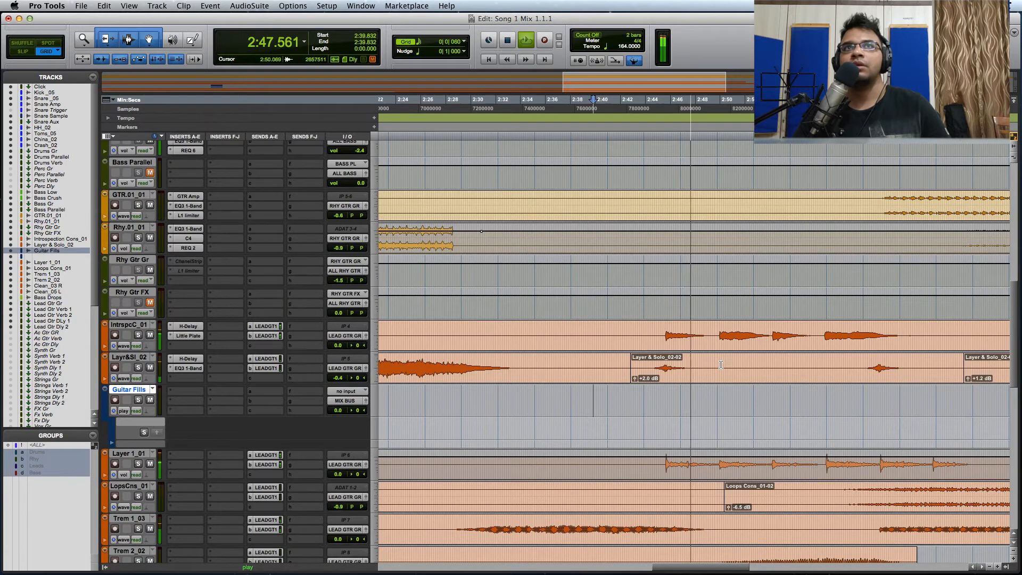
pyautogui.press('space')
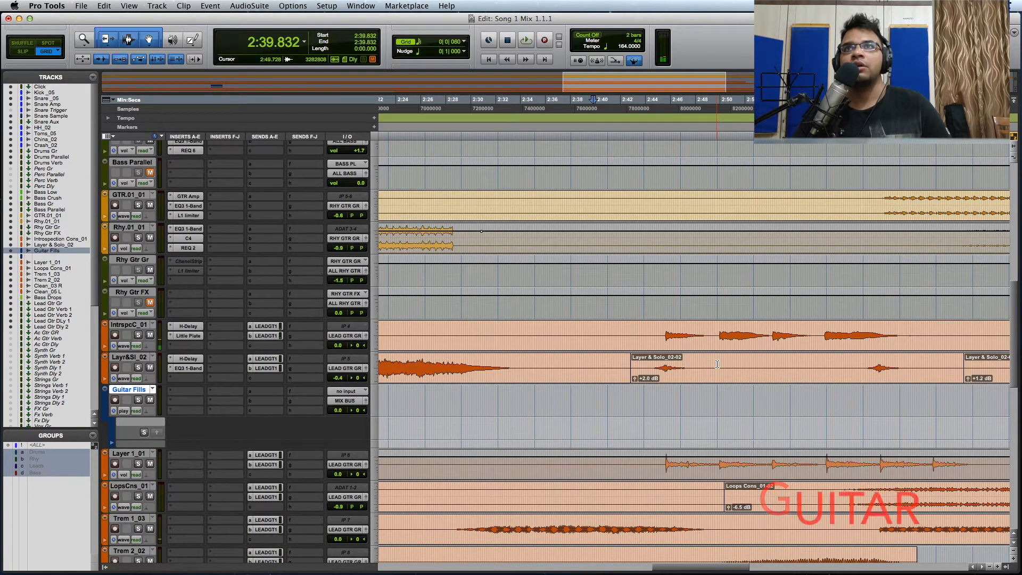
# Separate the Layer & Solo guitar swell from 2:42.736 to 2:49.207 into its own clip and mute that clip
pyautogui.click(687, 367)
pyautogui.press('super+bracketright')
pyautogui.press('super+bracketright')
pyautogui.press('super+bracketleft')
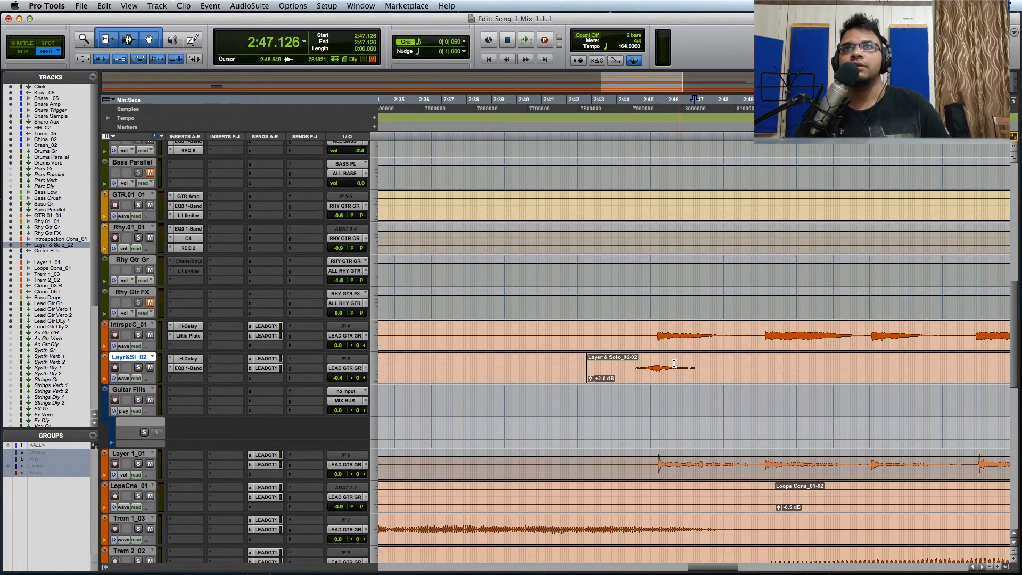
pyautogui.doubleClick(673, 364)
pyautogui.press('super+bracketleft')
pyautogui.press('super+e')
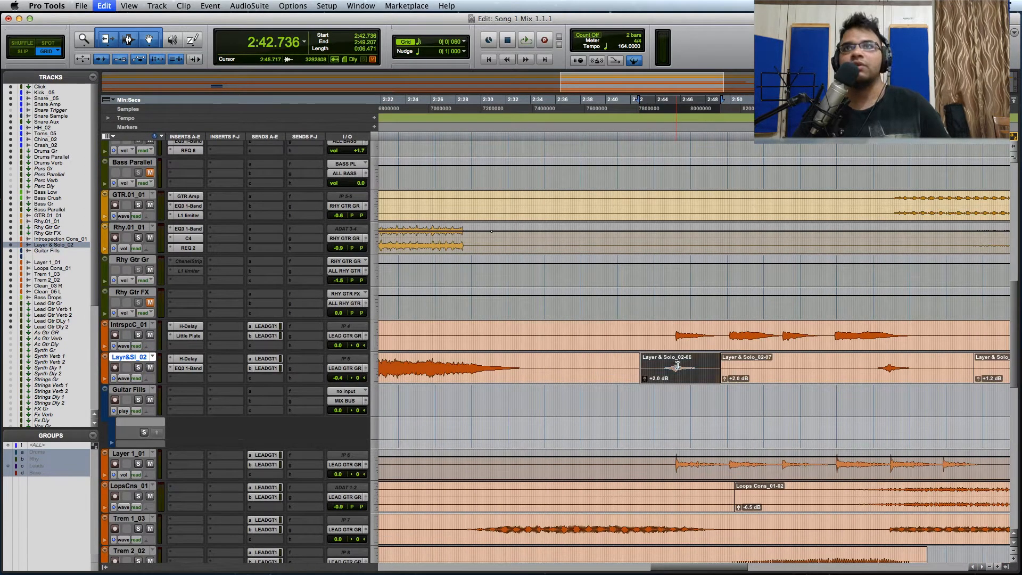
# Audition the Layer 1 guitar track soloed from 2:44.085, and unsolo it
pyautogui.click(691, 465)
pyautogui.press('super+bracketright')
pyautogui.click(622, 466)
pyautogui.click(139, 464)
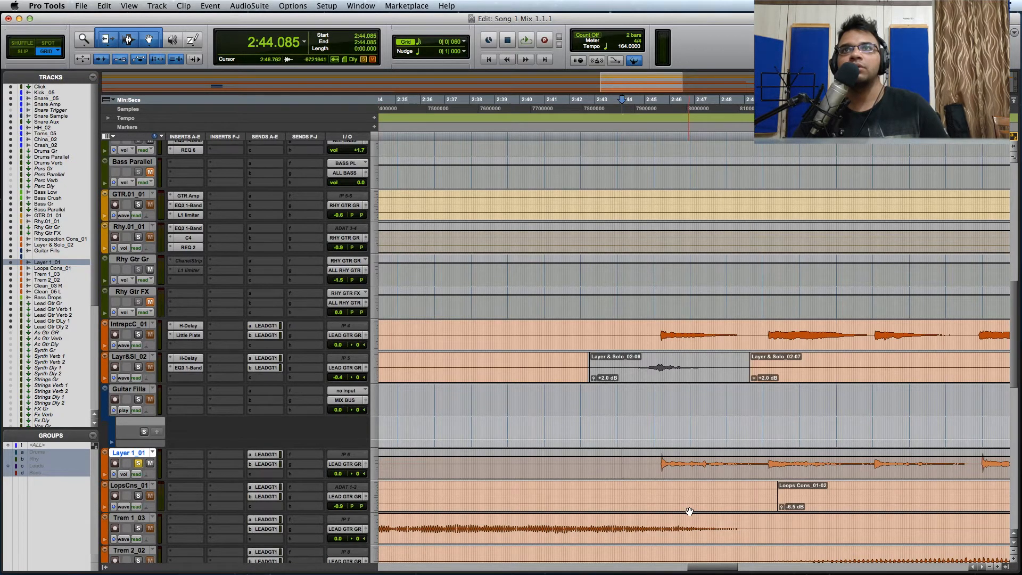
pyautogui.press('space')
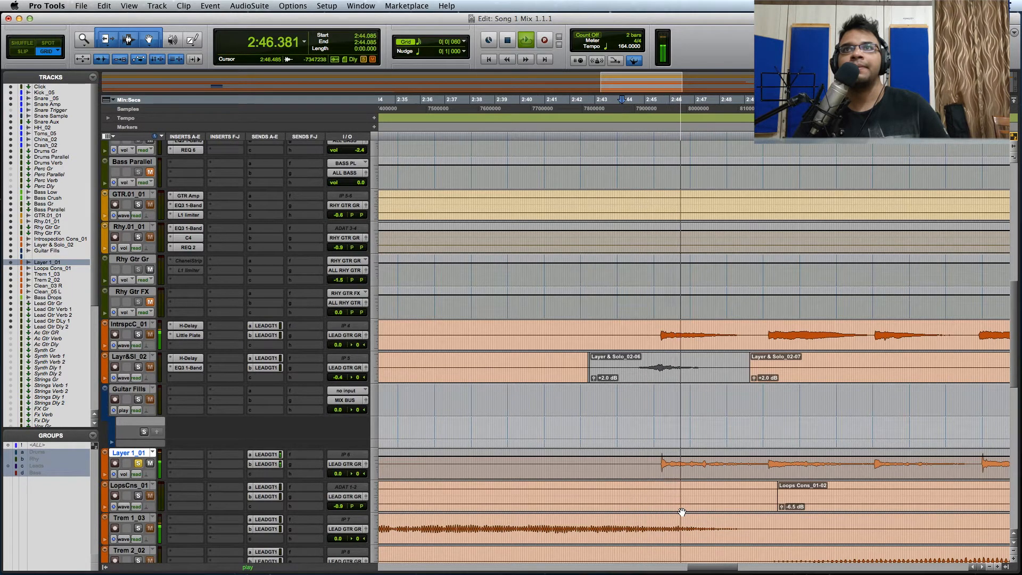
pyautogui.press('space')
pyautogui.click(139, 464)
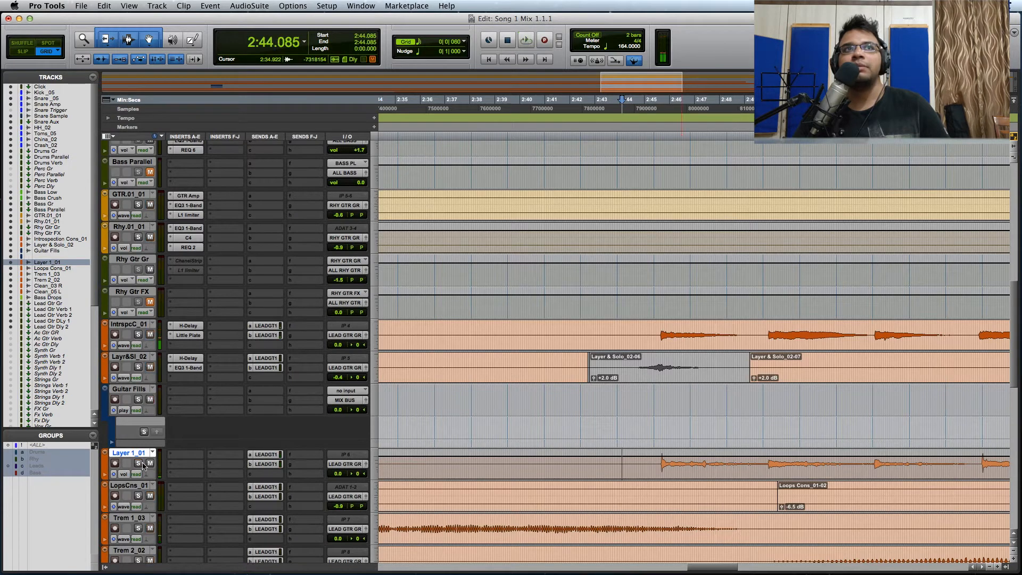
# Solo the Introspection guitar track and play it from 2:42.621
pyautogui.click(138, 335)
pyautogui.click(586, 332)
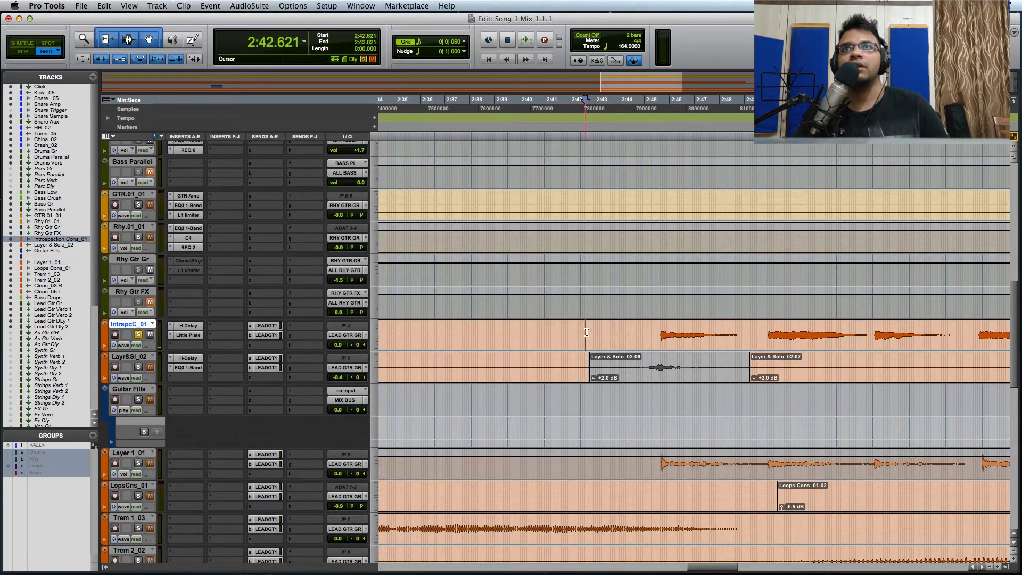
pyautogui.press('space')
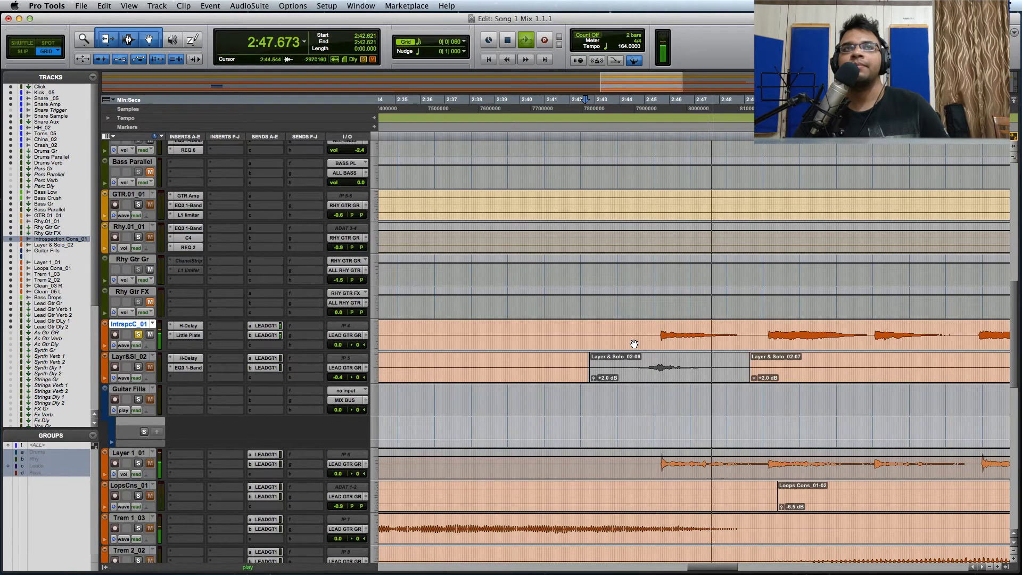
pyautogui.press('space')
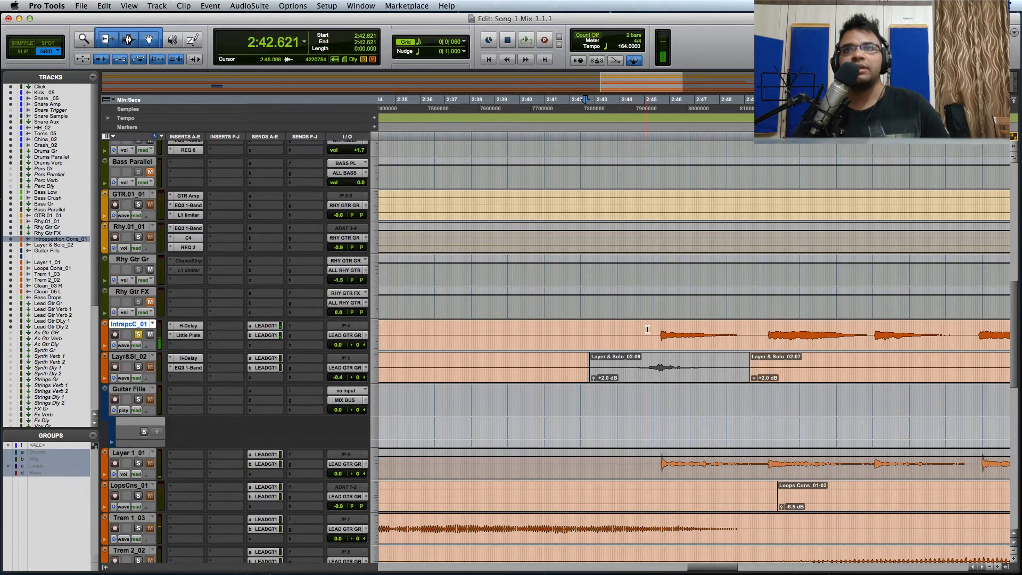
# Select the first note's attack on the Introspection guitar track, from 2:45.663 to 2:45.754, and audition it
pyautogui.click(589, 330)
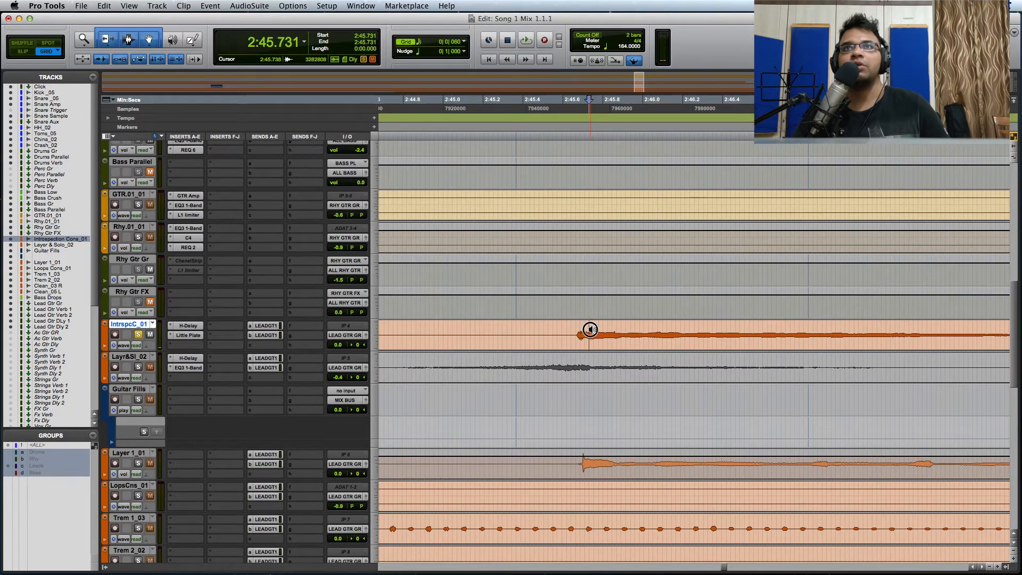
pyautogui.press('t')
pyautogui.press('t')
pyautogui.moveTo(639, 328); pyautogui.dragTo(711, 329)
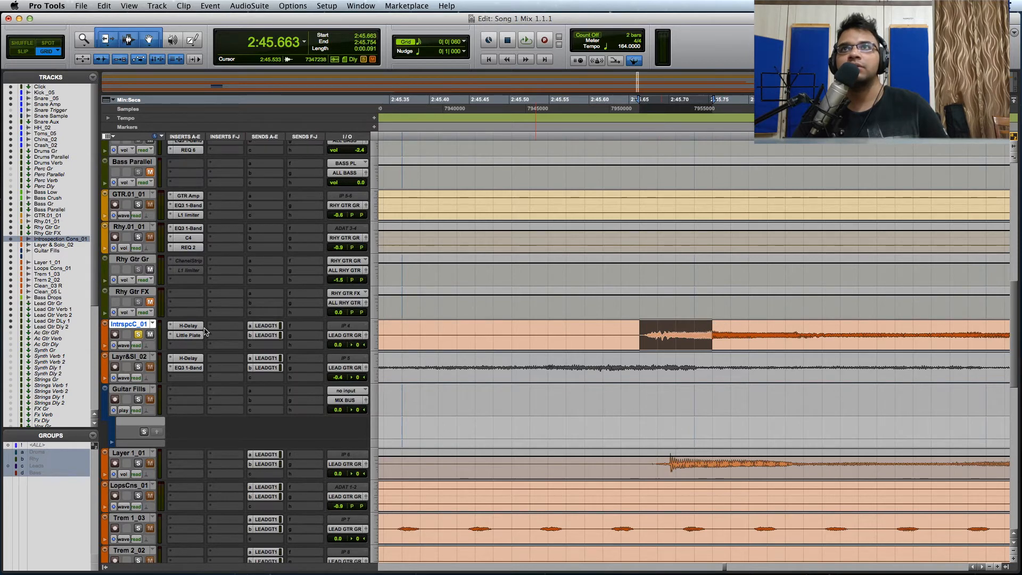
pyautogui.press('space')
pyautogui.press('space')
# Copy the selected guitar attack onto the Guitar Fills track at 2:43.742
pyautogui.press('r')
pyautogui.press('r')
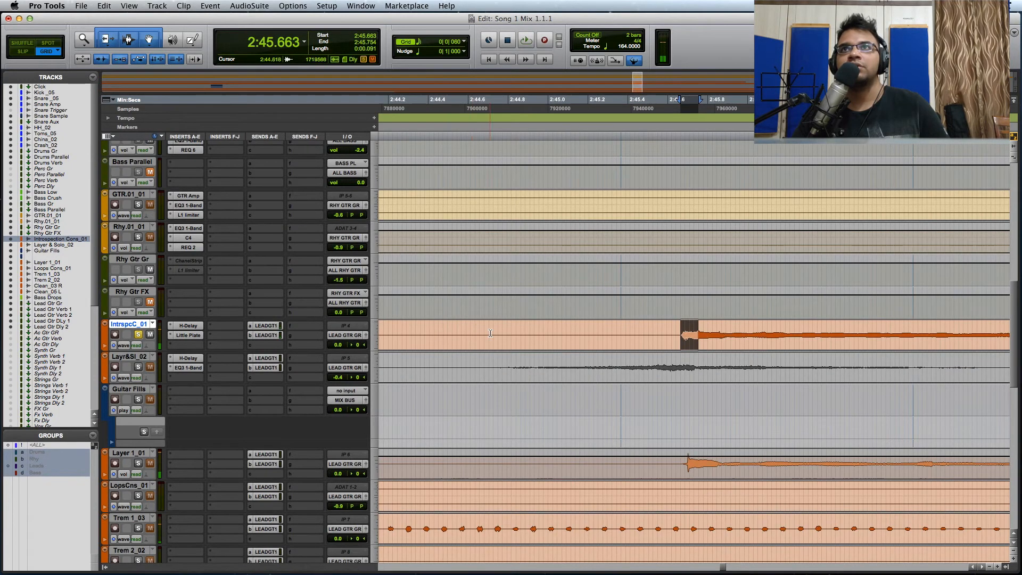
pyautogui.press('t')
pyautogui.press('t')
pyautogui.press('r')
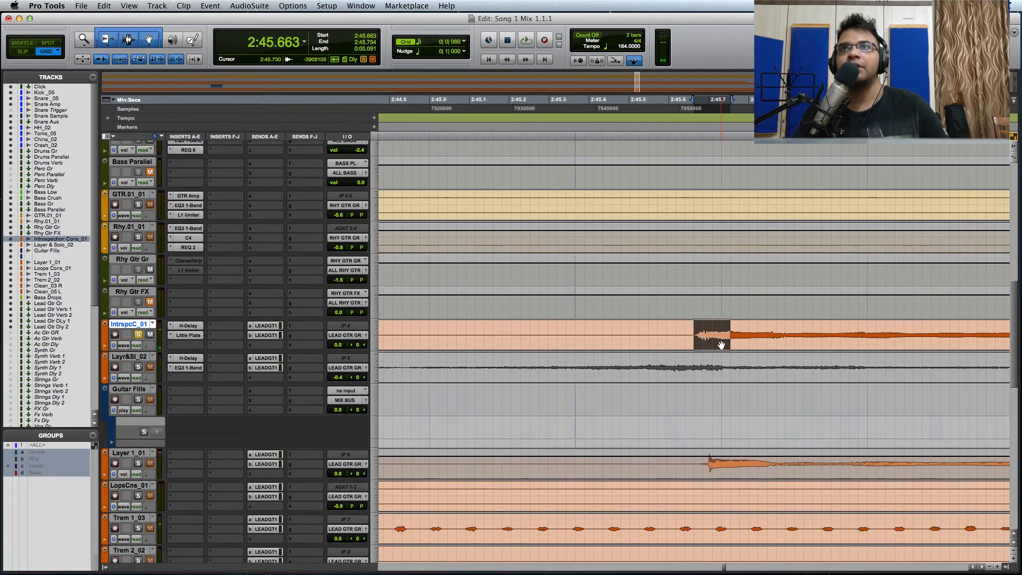
pyautogui.press('r')
pyautogui.press('r')
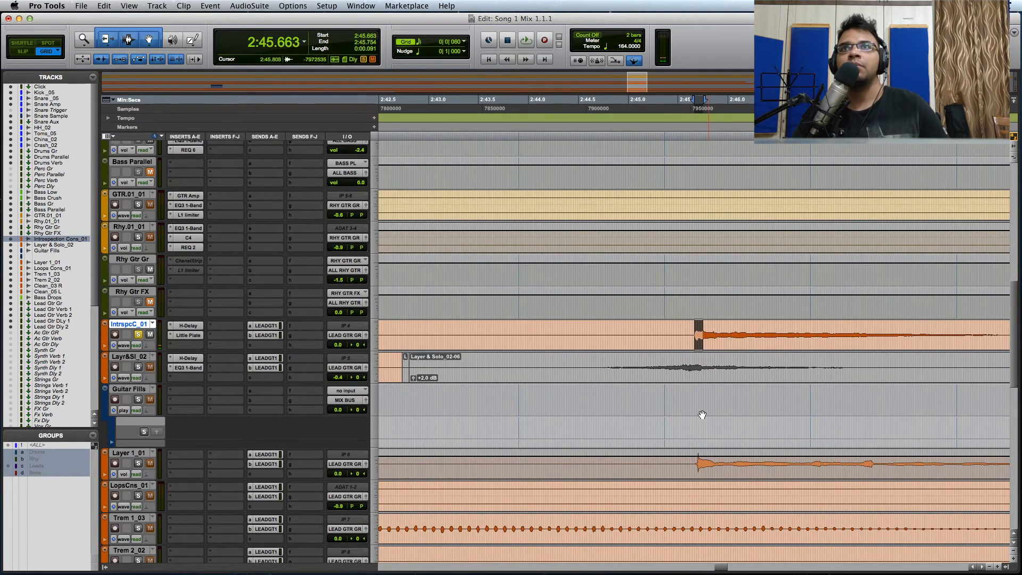
pyautogui.click(672, 390)
pyautogui.press('t')
pyautogui.press('t')
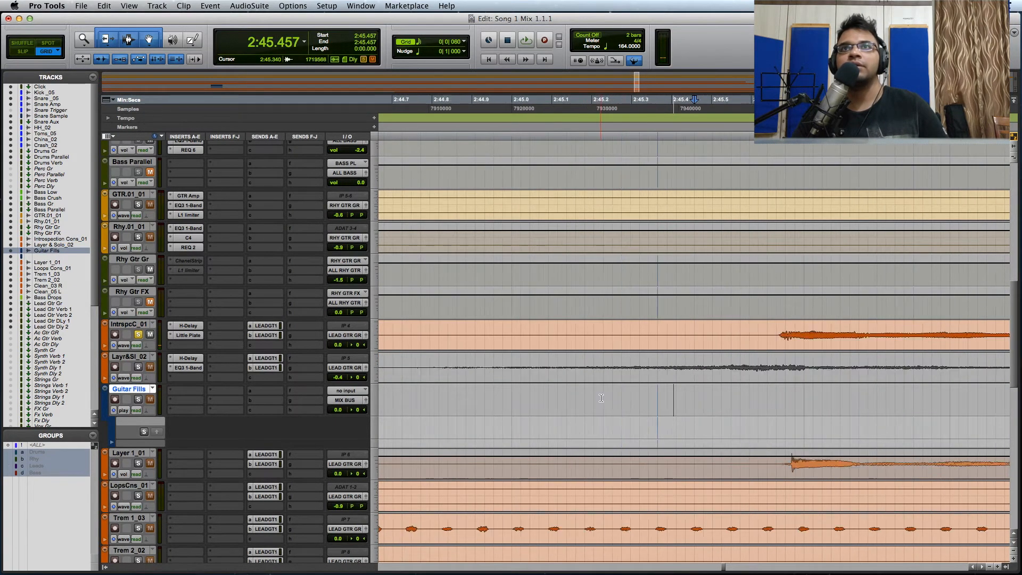
pyautogui.press('r')
pyautogui.press('r')
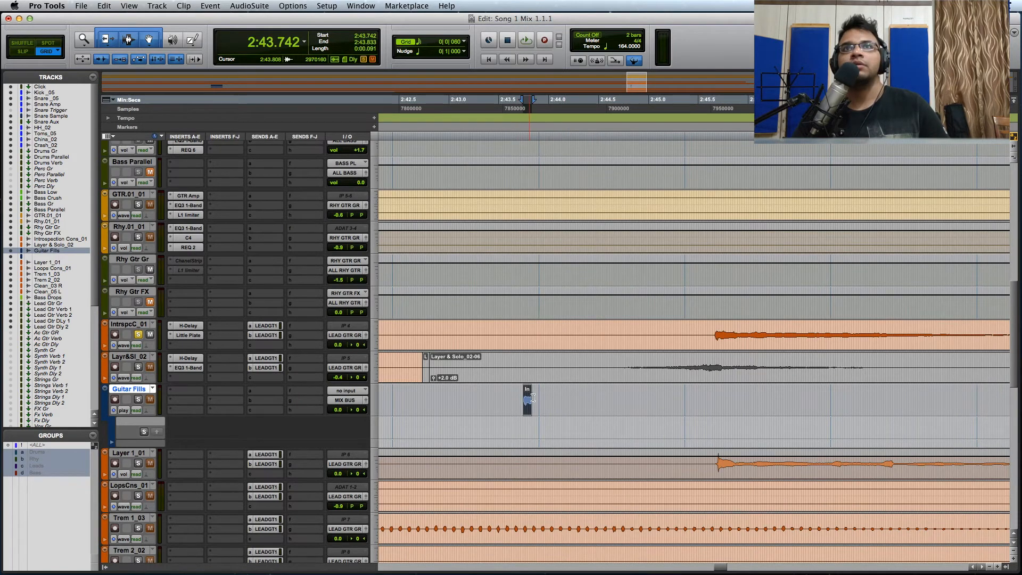
# Render the copied guitar attack on Guitar Fills in reverse and close the Reverse processor
pyautogui.press('t')
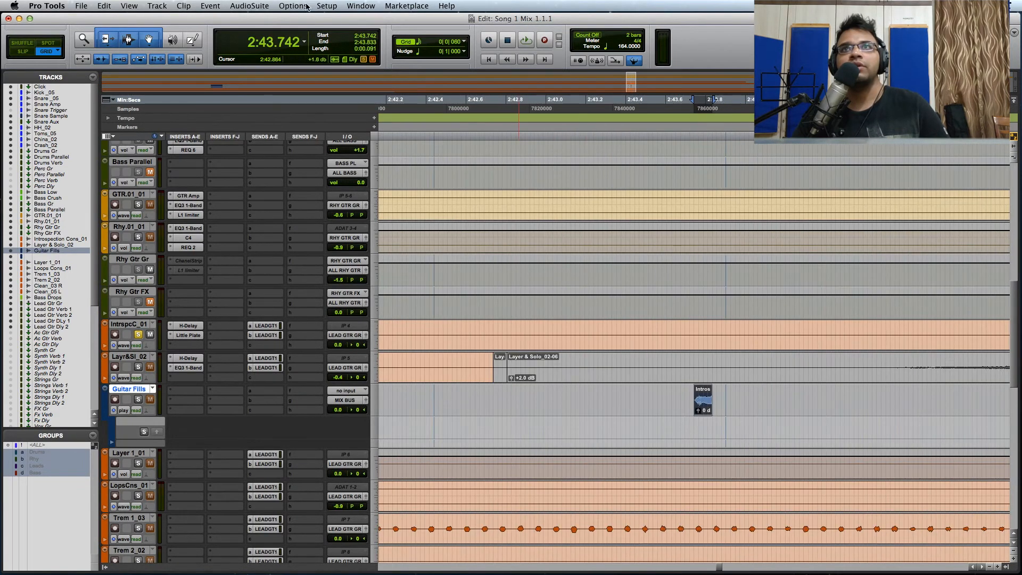
pyautogui.click(250, 6)
pyautogui.moveTo(277, 130)
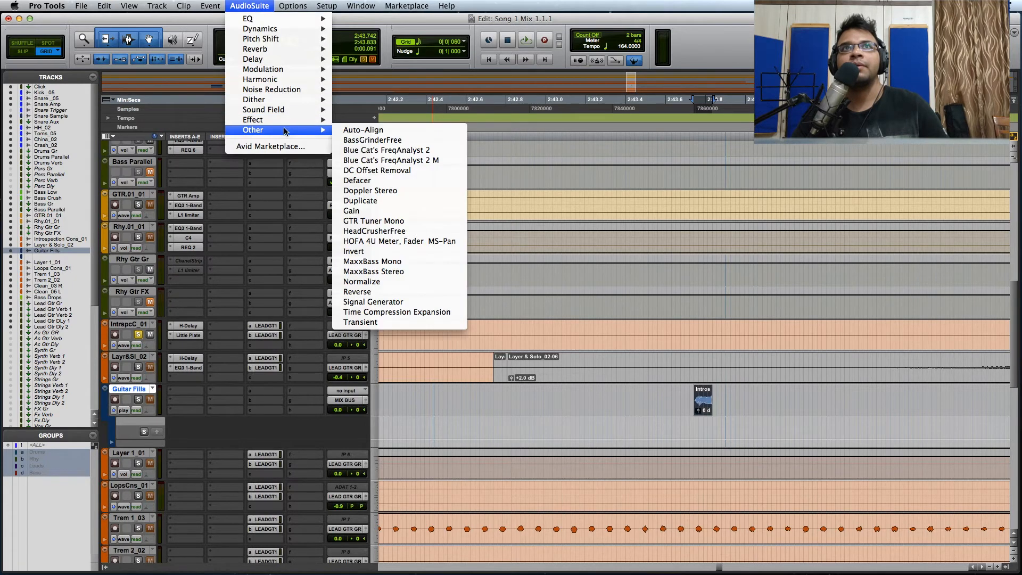
pyautogui.click(414, 293)
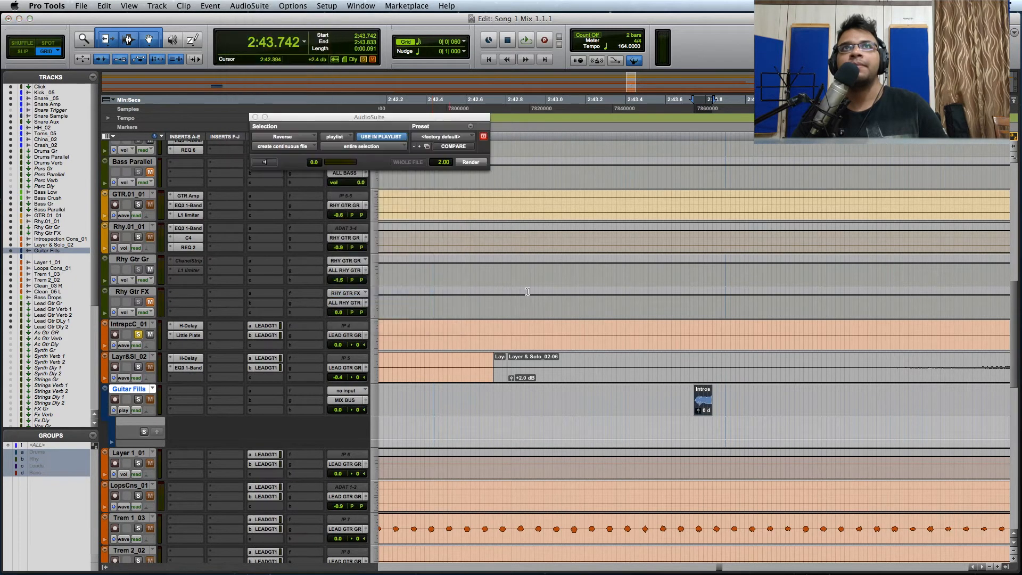
pyautogui.click(471, 162)
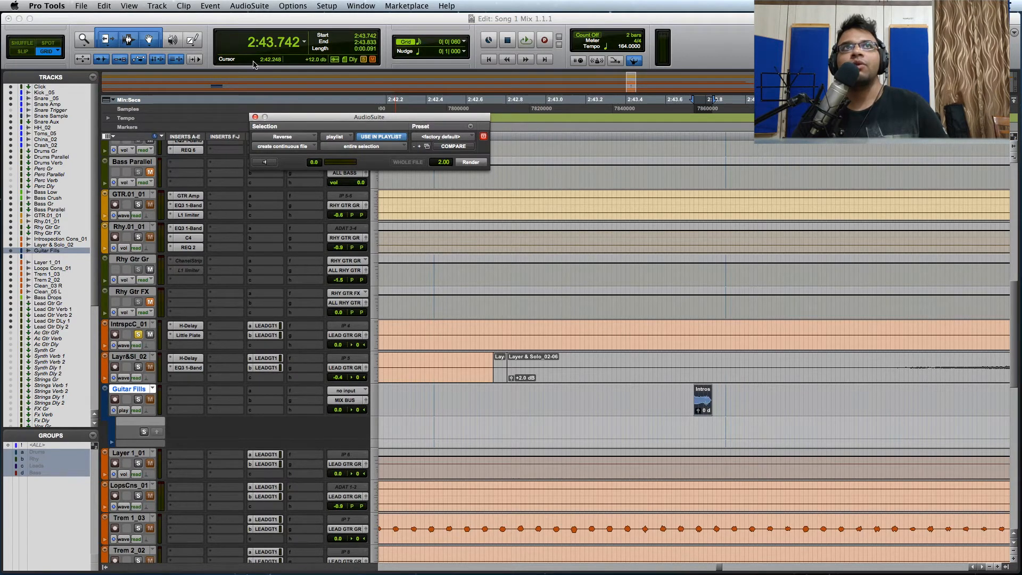
pyautogui.click(255, 118)
# Render D-Verb over the Guitar Fills attack and the following space to 2:44.885, using Room 1, Large, 5.3 sec decay, 11.93 kHz HF cut and 0.0 dB gain
pyautogui.moveTo(702, 400); pyautogui.dragTo(921, 399)
pyautogui.click(249, 6)
pyautogui.moveTo(268, 49)
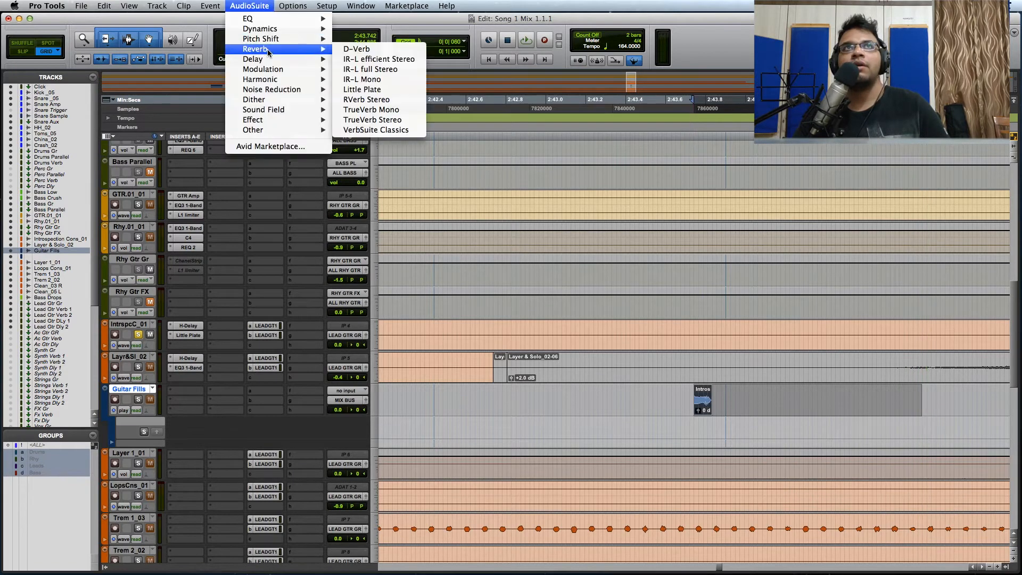
pyautogui.click(356, 50)
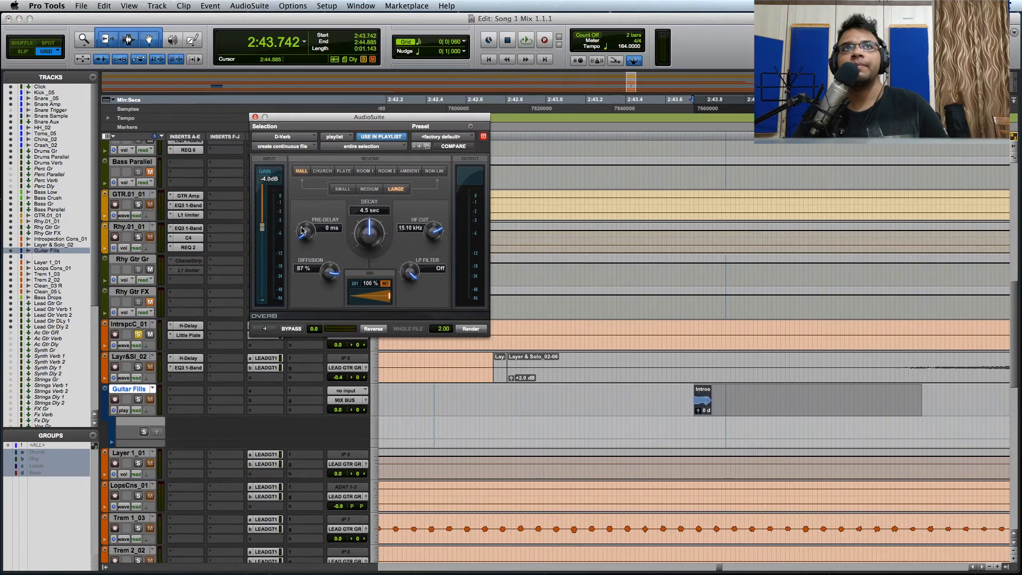
pyautogui.moveTo(264, 228); pyautogui.dragTo(313, 173)
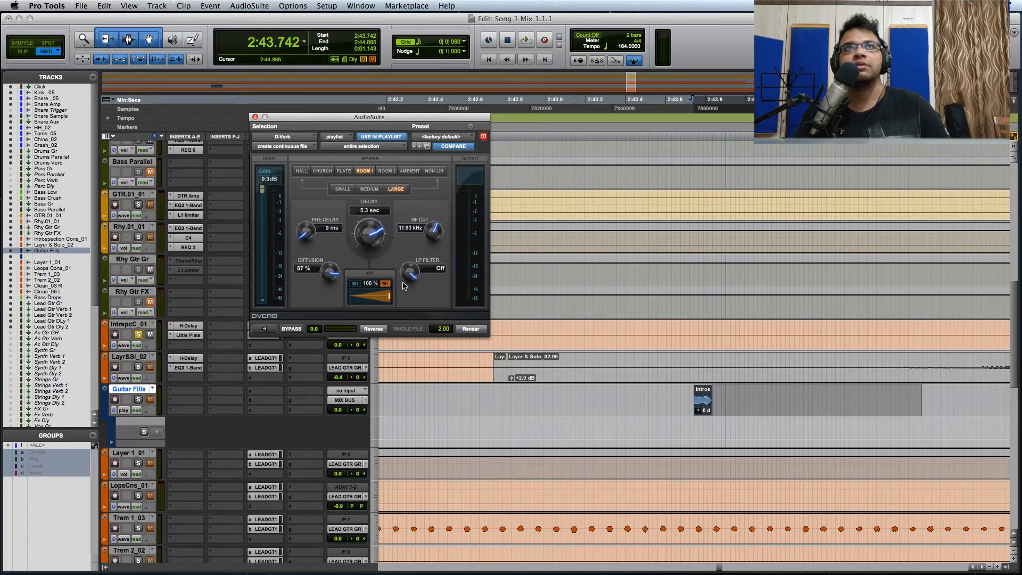
pyautogui.click(470, 329)
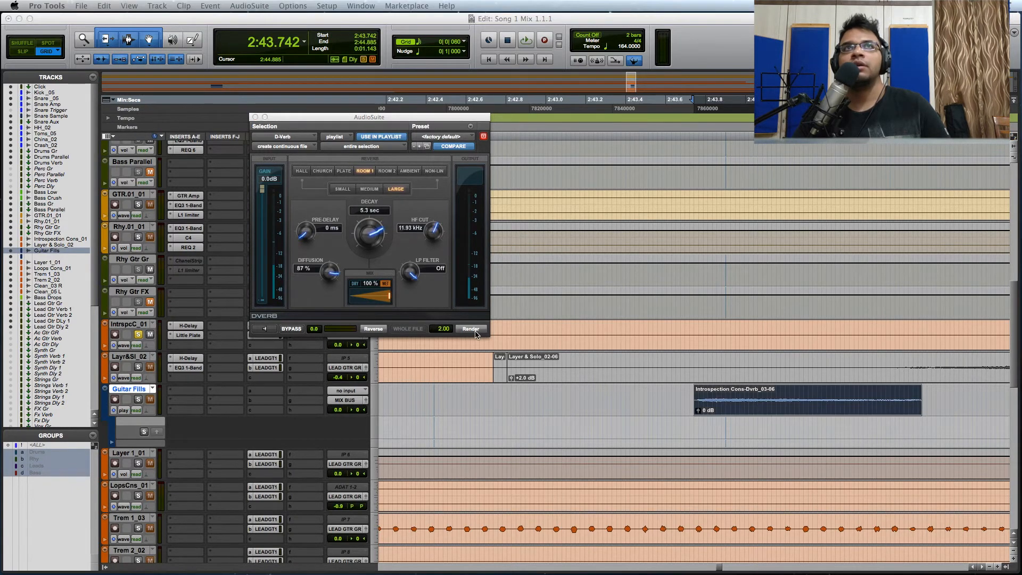
pyautogui.click(255, 118)
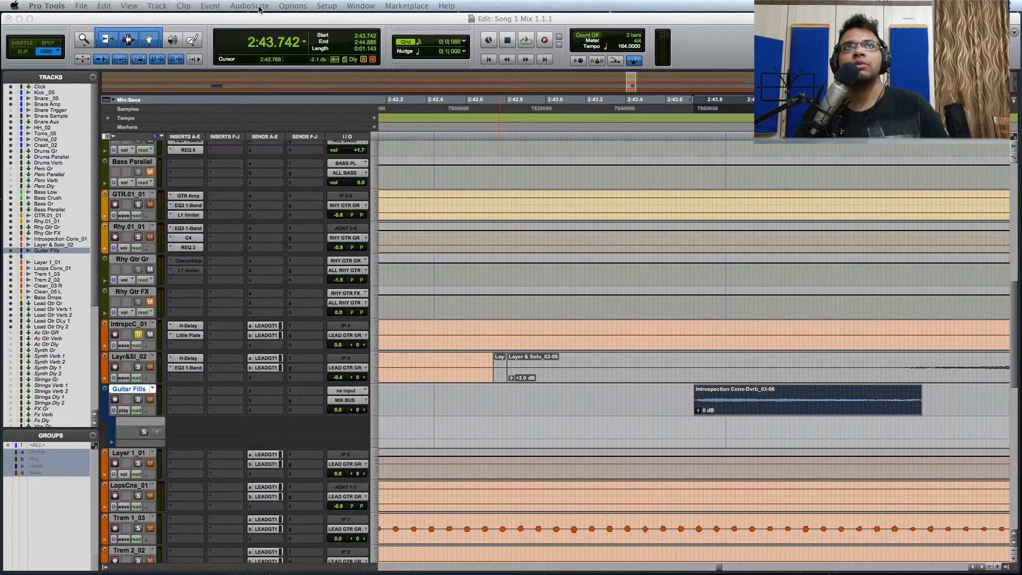
# Render the reverberated guitar clip on Guitar Fills in reverse and close the Reverse processor
pyautogui.click(249, 6)
pyautogui.moveTo(266, 130)
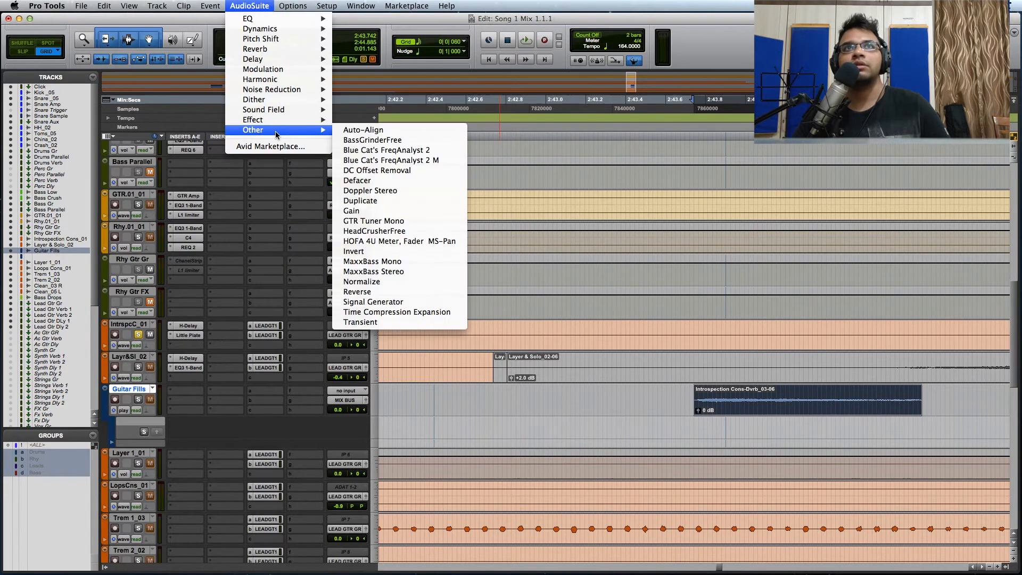
pyautogui.click(392, 292)
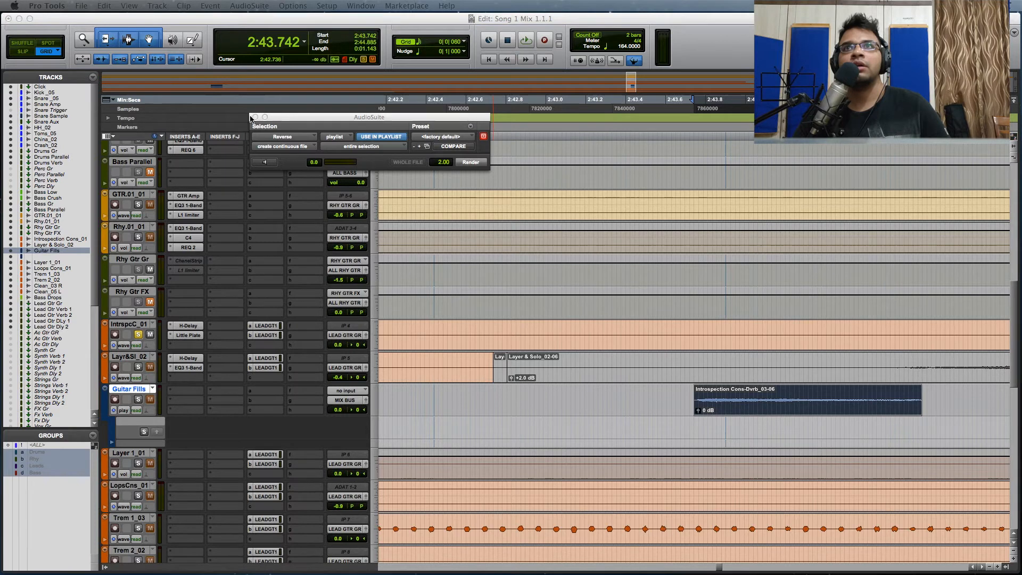
pyautogui.click(255, 117)
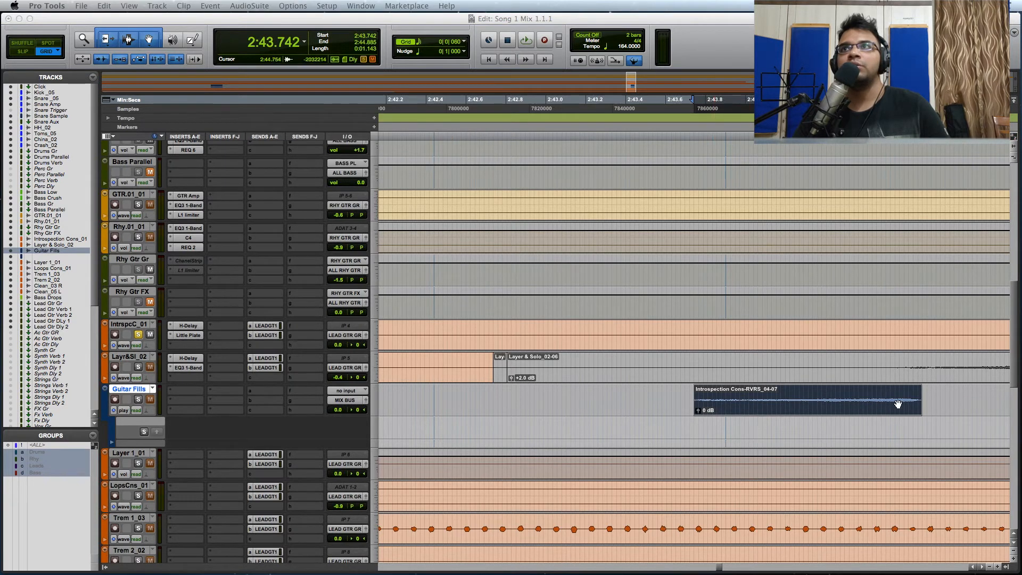
# Trim the reversed clip's end to 2:44.794 and add a fade-in about 0.525 seconds long at its start
pyautogui.moveTo(918, 395); pyautogui.dragTo(903, 399)
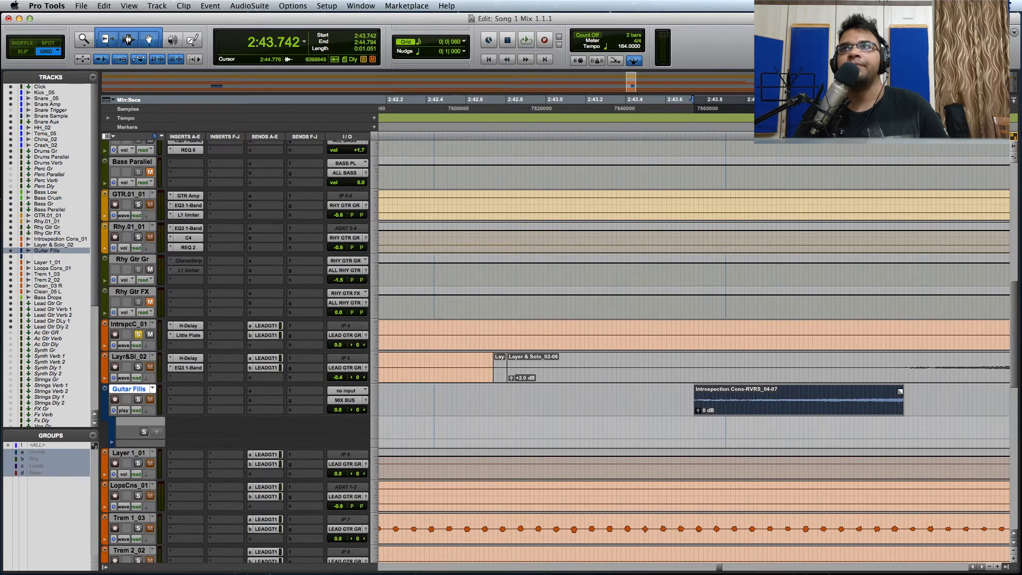
pyautogui.click(899, 390)
pyautogui.moveTo(698, 390); pyautogui.dragTo(798, 393)
pyautogui.press('super+bracketleft')
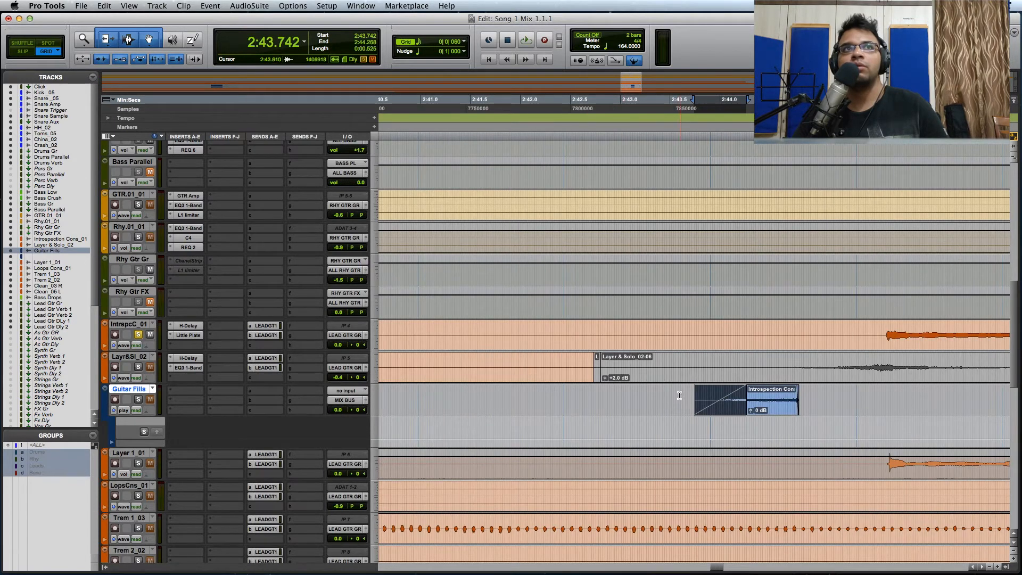
# Switch the solo from the Introspection guitar to Guitar Fills and play the swell from 2:43.582
pyautogui.click(678, 402)
pyautogui.click(138, 334)
pyautogui.press('space')
pyautogui.press('super+bracketleft')
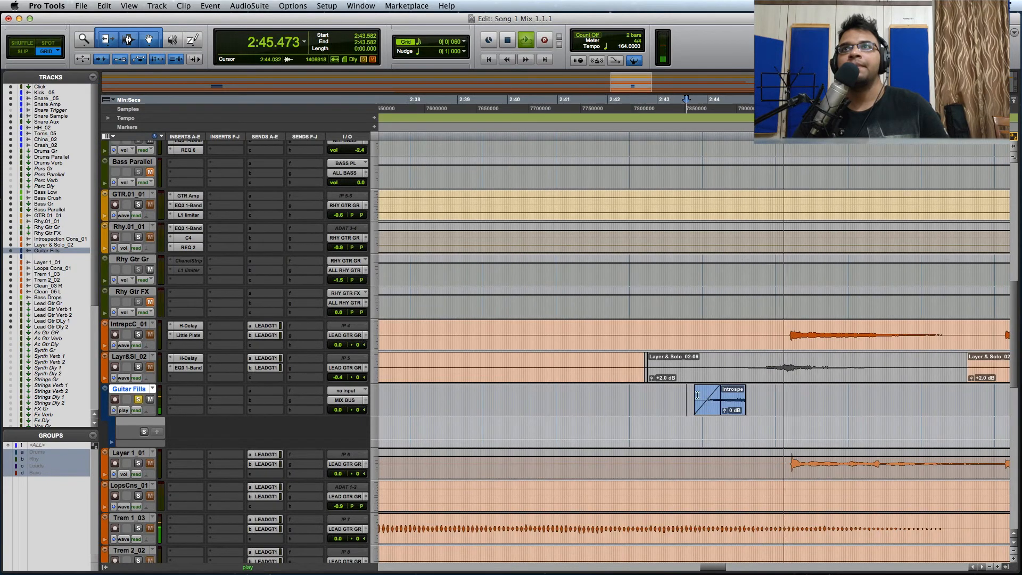
pyautogui.press('space')
# Shorten the fade-in of the Guitar Fills clip and play it from 2:43.628
pyautogui.press('super+bracketright')
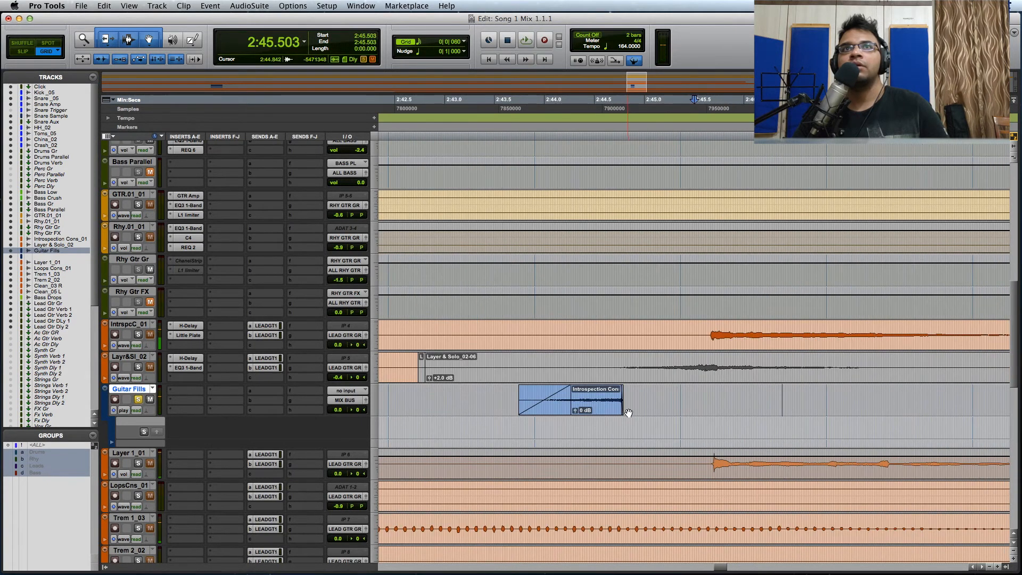
pyautogui.moveTo(569, 398); pyautogui.dragTo(539, 399)
pyautogui.click(507, 400)
pyautogui.press('space')
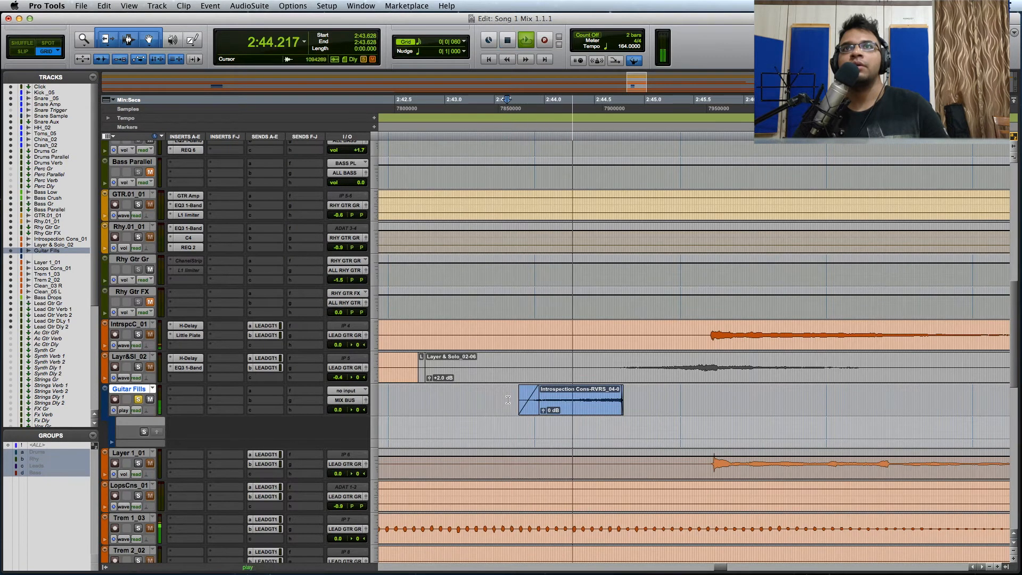
pyautogui.press('space')
# Move the Guitar Fills clip to 2:44.702 so that it ends at the attack of the first Introspection guitar note
pyautogui.moveTo(617, 404); pyautogui.dragTo(721, 401)
pyautogui.click(723, 401)
pyautogui.press('t')
pyautogui.press('t')
pyautogui.press('t')
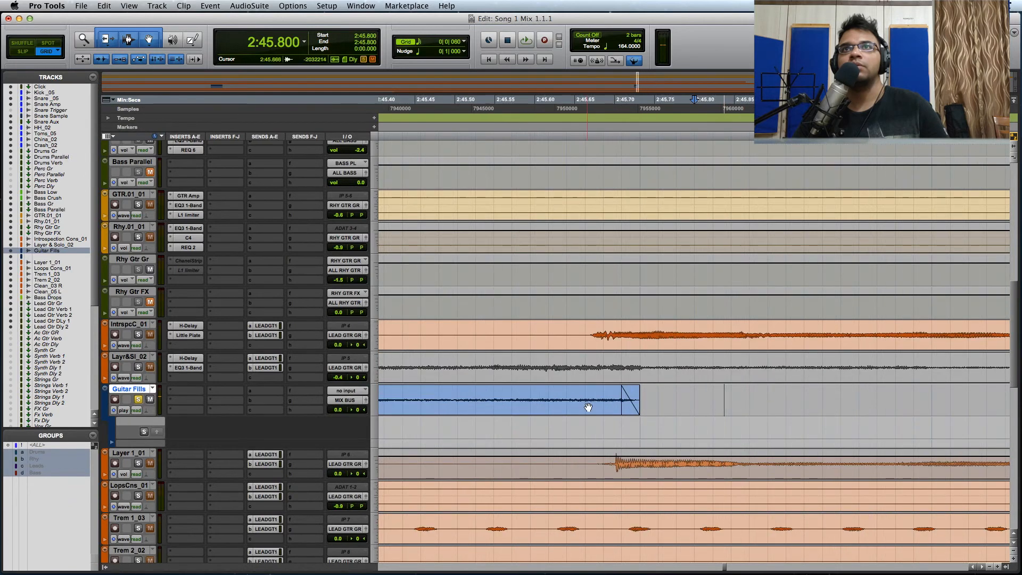
pyautogui.click(594, 407)
pyautogui.moveTo(597, 407); pyautogui.dragTo(600, 408)
pyautogui.press('r')
pyautogui.press('r')
pyautogui.press('r')
pyautogui.press('r')
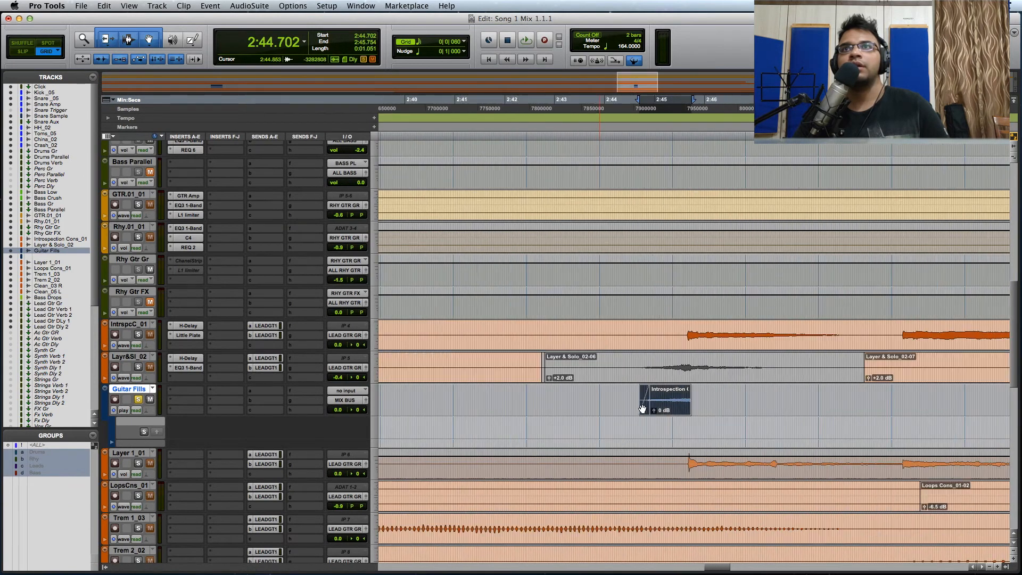
# Raise the gain of the Guitar Fills clip to about +3 dB
pyautogui.press('t')
pyautogui.moveTo(719, 410); pyautogui.dragTo(719, 411)
pyautogui.press('r')
pyautogui.press('r')
pyautogui.press('r')
# Turn off the Guitar Fills solo and play the transition in the full mix from 2:41.592
pyautogui.click(616, 391)
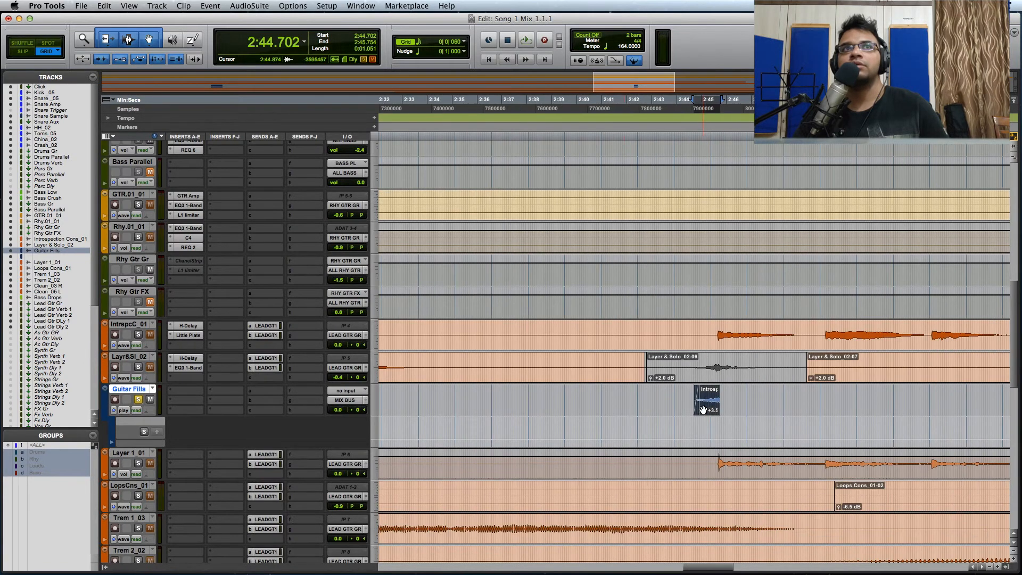
pyautogui.click(138, 400)
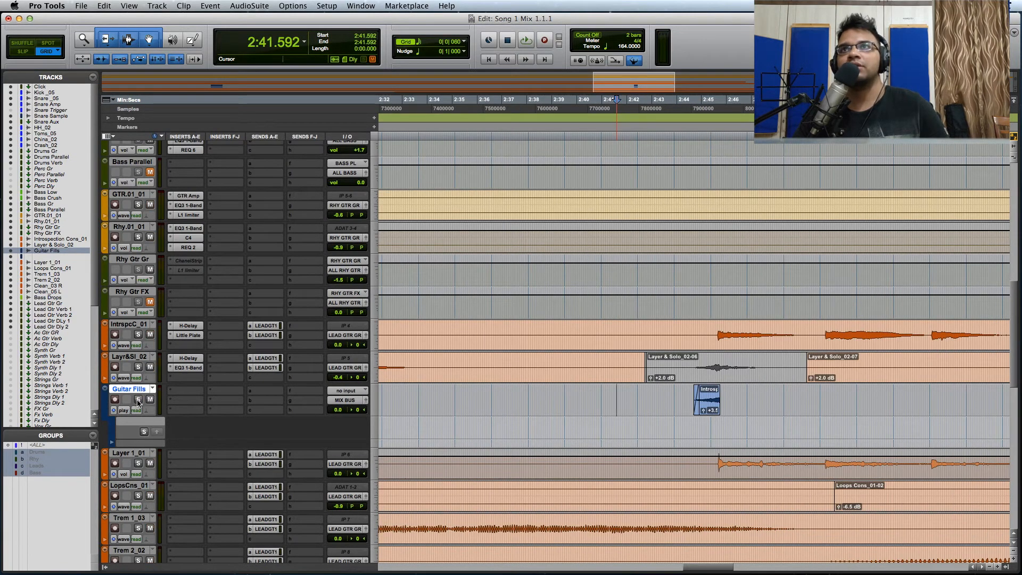
pyautogui.press('space')
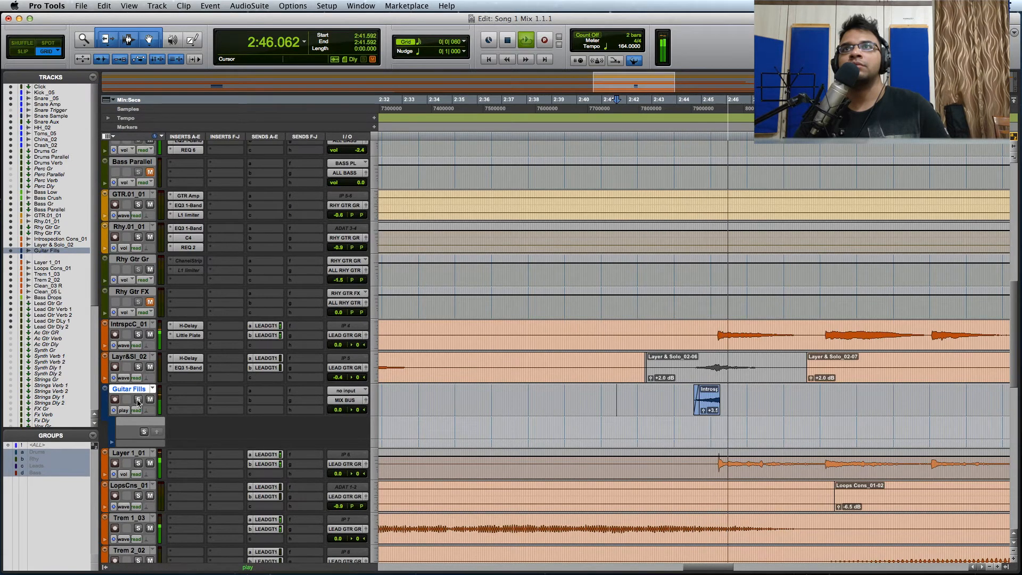
pyautogui.press('space')
# Raise the Guitar Fills clip's gain to +6.0 dB and play the transition from 2:42.850
pyautogui.click(728, 399)
pyautogui.press('t')
pyautogui.press('t')
pyautogui.moveTo(580, 409); pyautogui.dragTo(580, 405)
pyautogui.press('r')
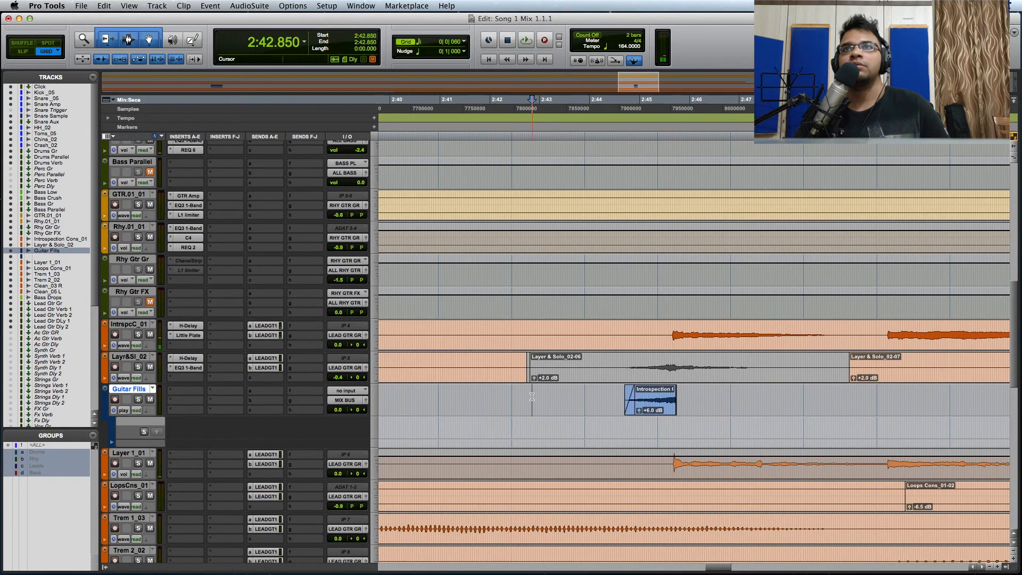
pyautogui.press('space')
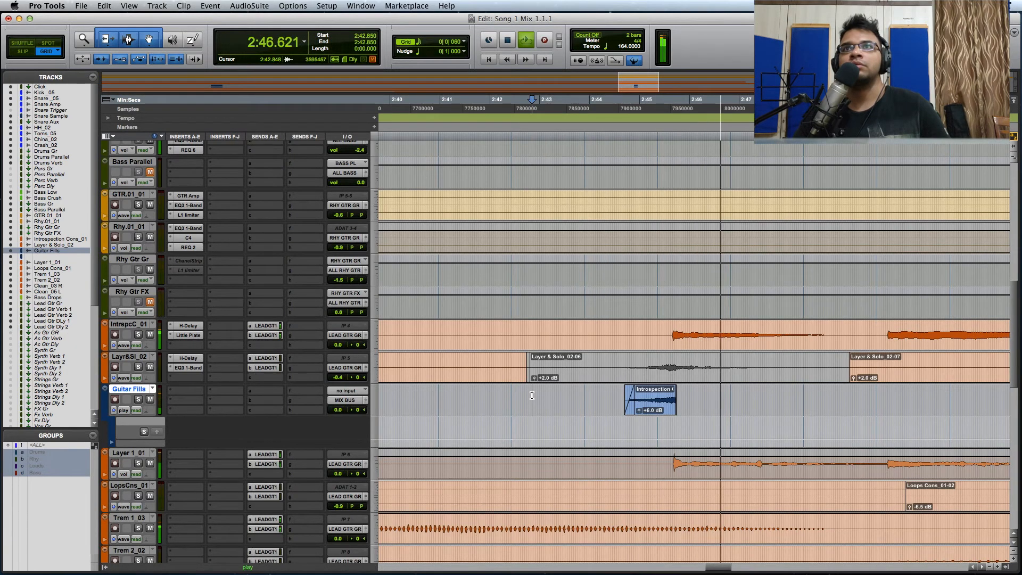
pyautogui.press('space')
# Delete the reversed reverb clip from the Guitar Fills track
pyautogui.click(702, 392)
pyautogui.press('t')
pyautogui.press('t')
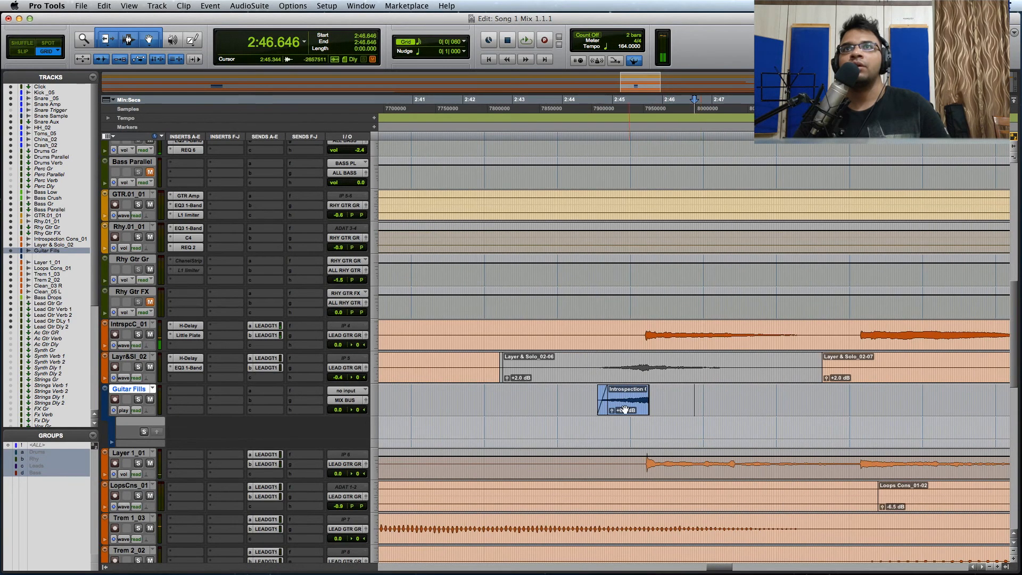
pyautogui.click(625, 408)
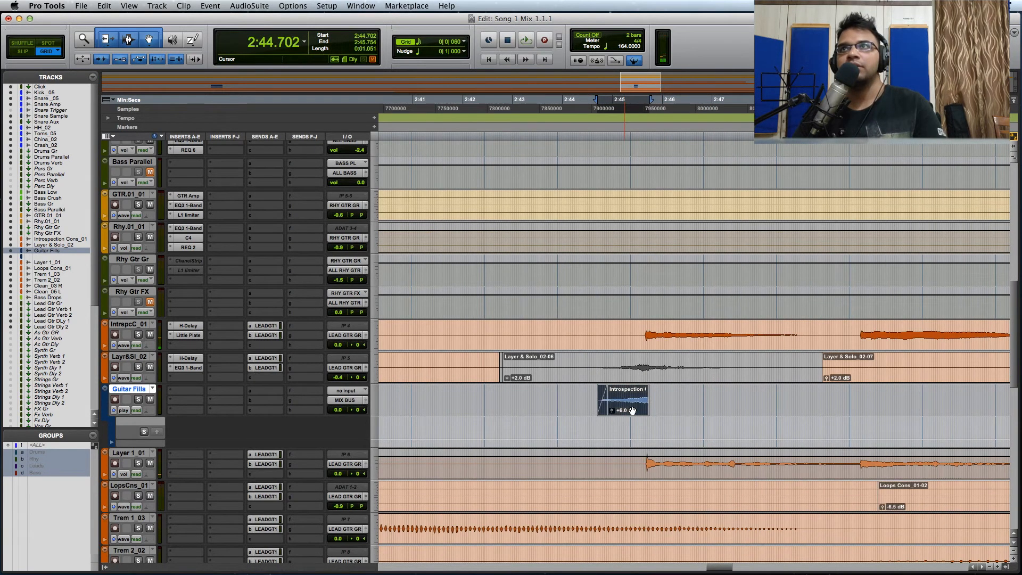
pyautogui.press('Delete')
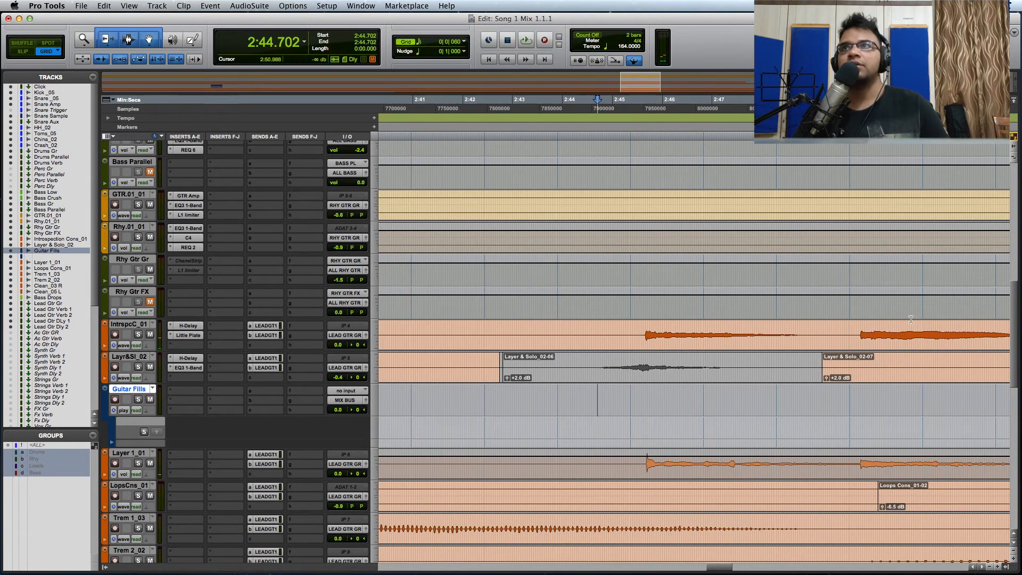
# Locate the Introspection guitar note starting at 2:49.984, solo that track and play the note
pyautogui.click(871, 326)
pyautogui.press('t')
pyautogui.press('t')
pyautogui.press('t')
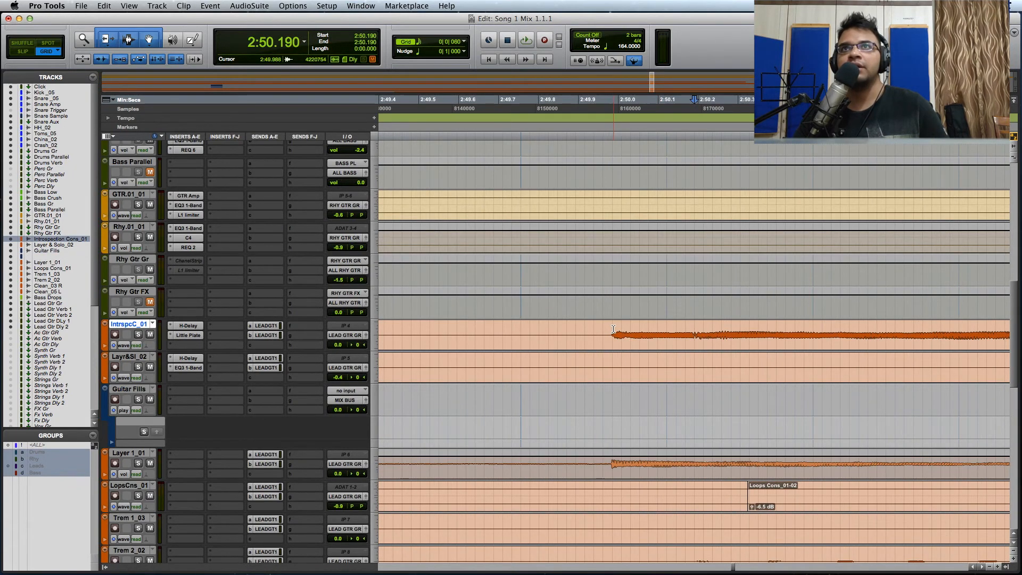
pyautogui.click(611, 329)
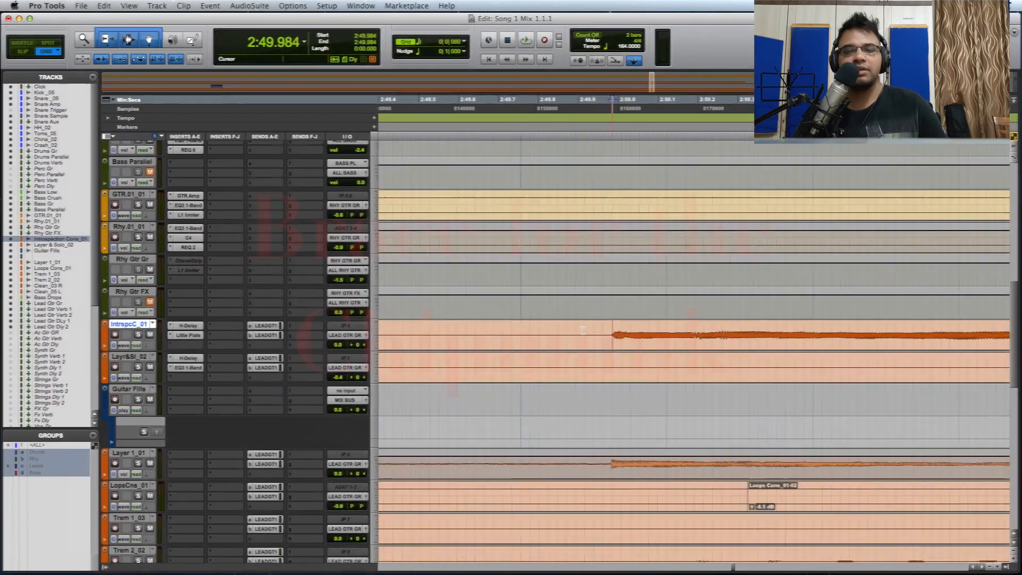
pyautogui.press('r')
pyautogui.click(611, 331)
pyautogui.click(139, 335)
pyautogui.press('space')
pyautogui.press('space')
# Select about 0.160 seconds of the Introspection guitar note, audition it and copy it onto Guitar Fills at 2:48.589
pyautogui.moveTo(648, 328); pyautogui.dragTo(684, 333)
pyautogui.press('space')
pyautogui.press('space')
pyautogui.press('super+c')
pyautogui.press('r')
pyautogui.press('r')
pyautogui.click(614, 397)
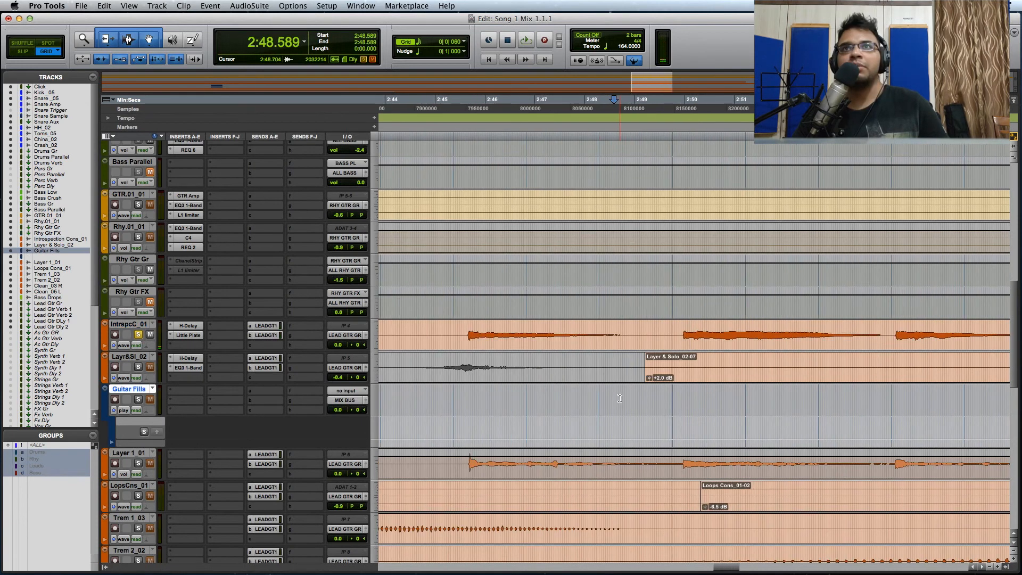
pyautogui.press('super+v')
# Render the copied guitar snippet at 2:48.589 in reverse and close the Reverse processor
pyautogui.press('t')
pyautogui.click(238, 6)
pyautogui.click(362, 255)
pyautogui.click(470, 163)
pyautogui.click(256, 117)
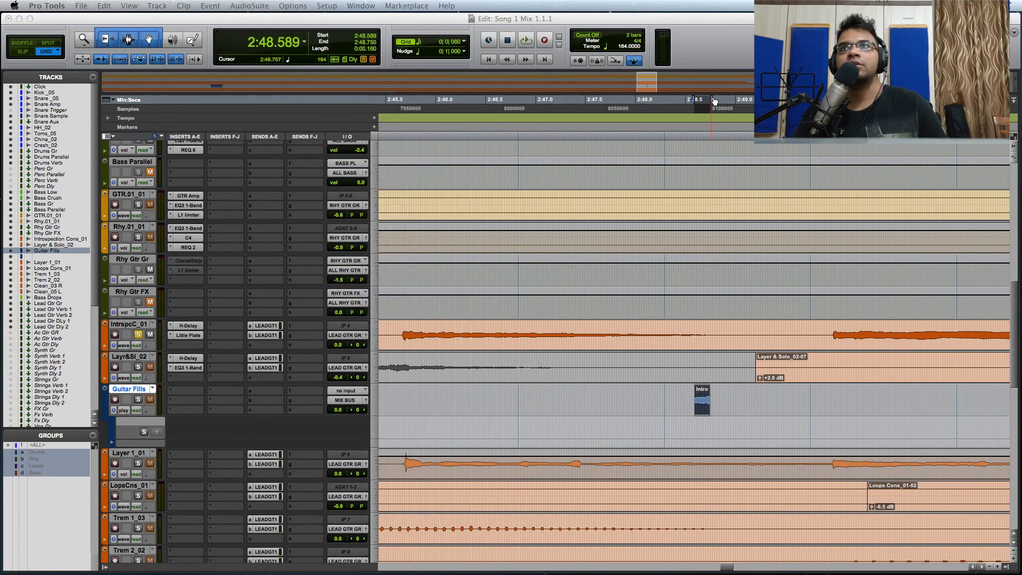
# Extend the selection to 1.394 seconds and render D-Verb on it with a changed decay, keeping the Room 1 Large algorithm
pyautogui.moveTo(712, 100); pyautogui.dragTo(834, 100)
pyautogui.click(238, 7)
pyautogui.moveTo(274, 77)
pyautogui.click(367, 46)
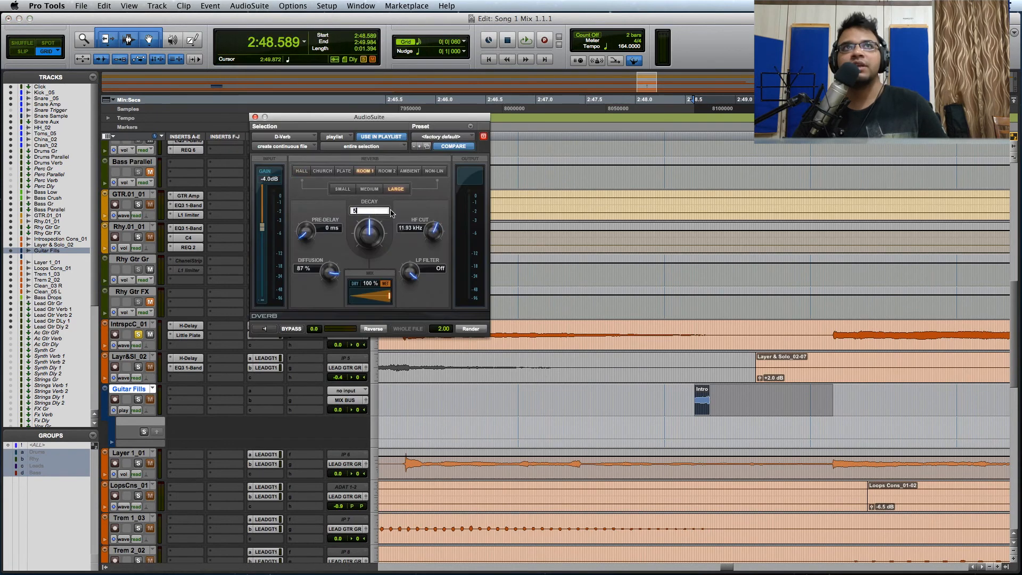
pyautogui.click(468, 327)
pyautogui.click(256, 117)
# Reverse the newly rendered reverb clip on Guitar Fills and close the processor window
pyautogui.click(245, 7)
pyautogui.moveTo(256, 130)
pyautogui.click(359, 291)
pyautogui.click(470, 162)
pyautogui.click(255, 117)
# Trim the end of the reversed Guitar Fills clip slightly and add a fade-in at its start
pyautogui.moveTo(831, 396); pyautogui.dragTo(822, 388)
pyautogui.click(660, 404)
pyautogui.moveTo(695, 387); pyautogui.dragTo(616, 410)
# Solo Guitar Fills instead of the Introspection guitar and audition the new swell
pyautogui.click(138, 334)
pyautogui.click(138, 399)
pyautogui.press('space')
pyautogui.press('space')
# Place the new swell on Guitar Fills so that it ends at the first Introspection guitar note, around 2:45.7
pyautogui.click(761, 408)
pyautogui.press('r')
pyautogui.press('r')
pyautogui.press('t')
pyautogui.press('t')
pyautogui.press('t')
pyautogui.press('r')
pyautogui.press('r')
pyautogui.press('r')
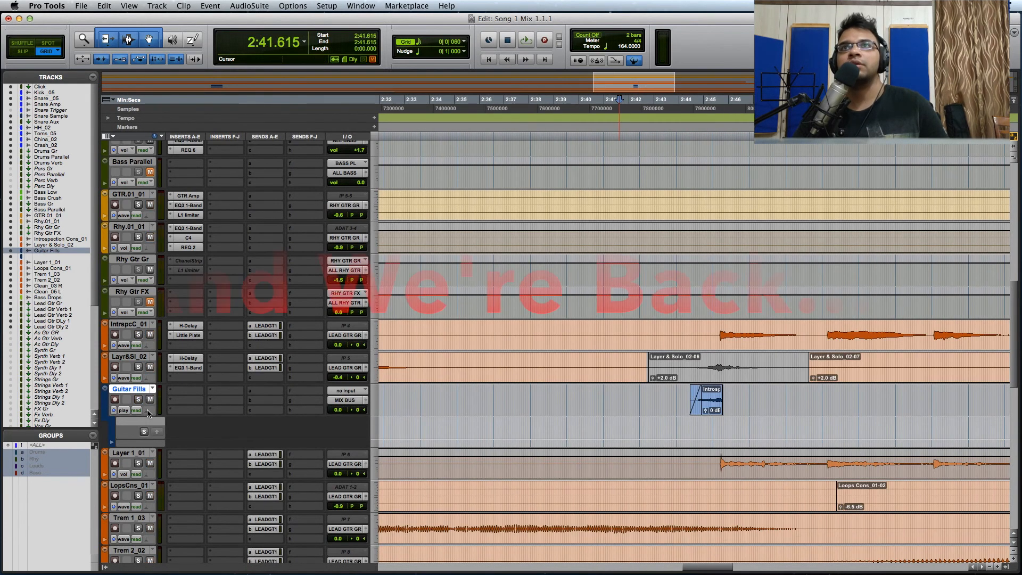
# Play the mix from 2:41.615, raise the new swell clip's gain to about +3 dB and play it again
pyautogui.press('space')
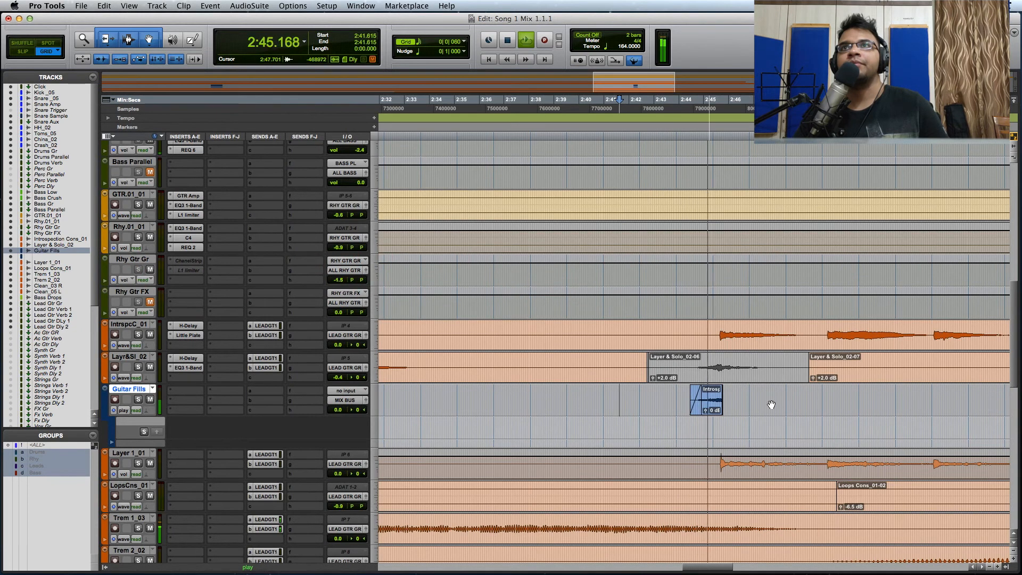
pyautogui.press('space')
pyautogui.moveTo(705, 410); pyautogui.dragTo(705, 410)
pyautogui.press('space')
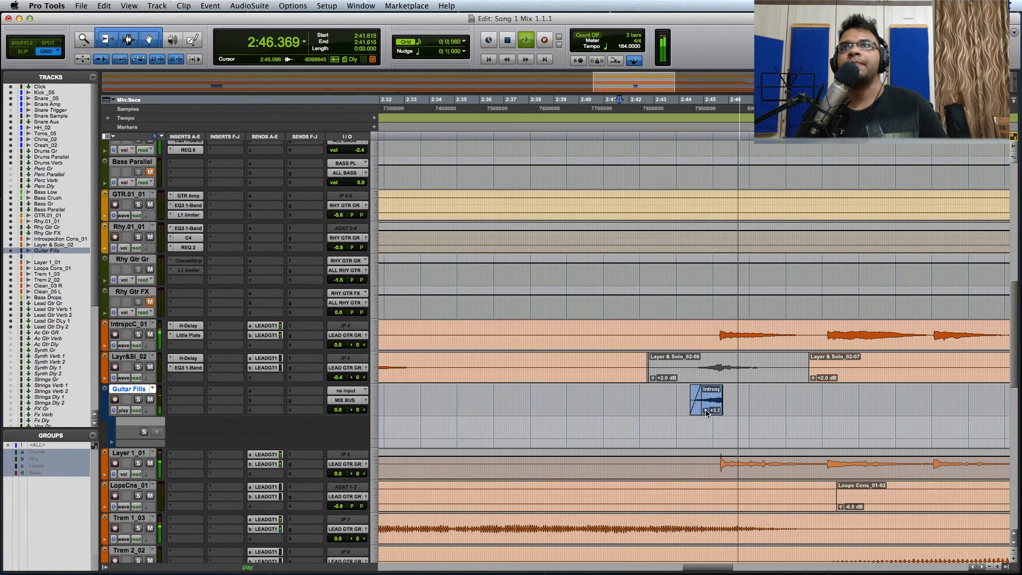
pyautogui.press('space')
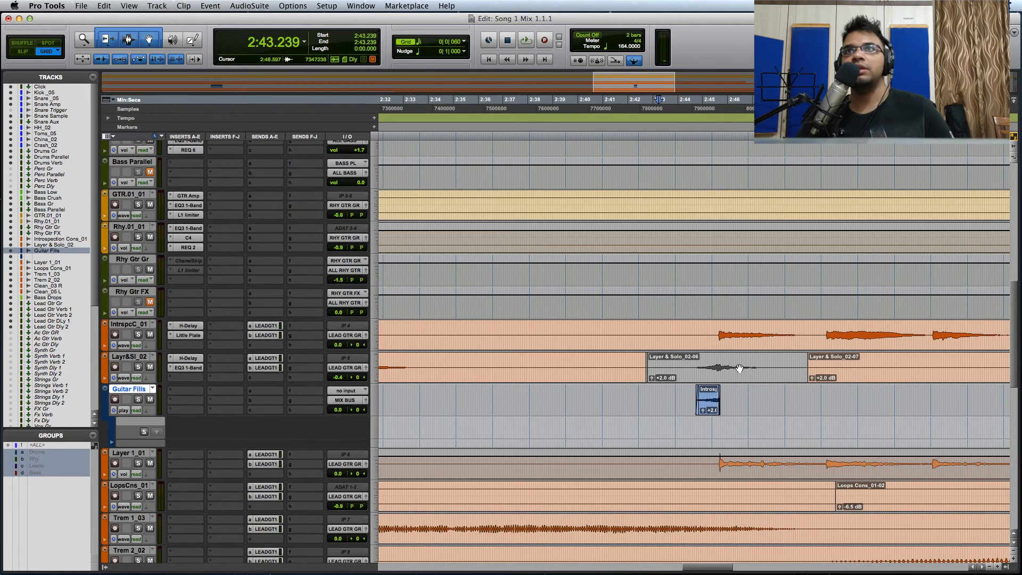
# Move the Guitar Fills swell earlier to about 2:40.5 and select the Layer & Solo_02-06 clip
pyautogui.click(729, 372)
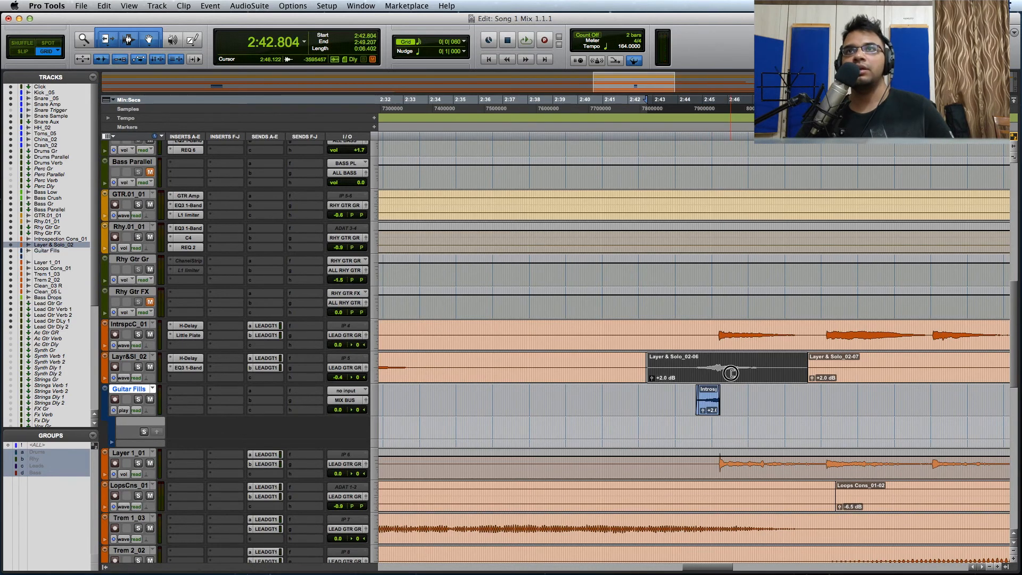
pyautogui.click(712, 410)
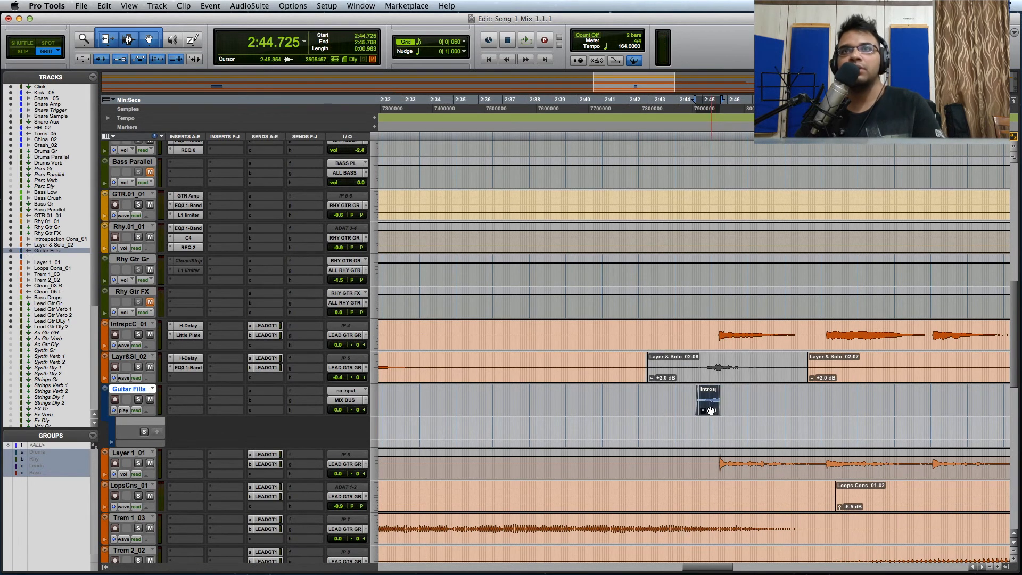
pyautogui.moveTo(710, 409); pyautogui.dragTo(616, 414)
pyautogui.click(740, 373)
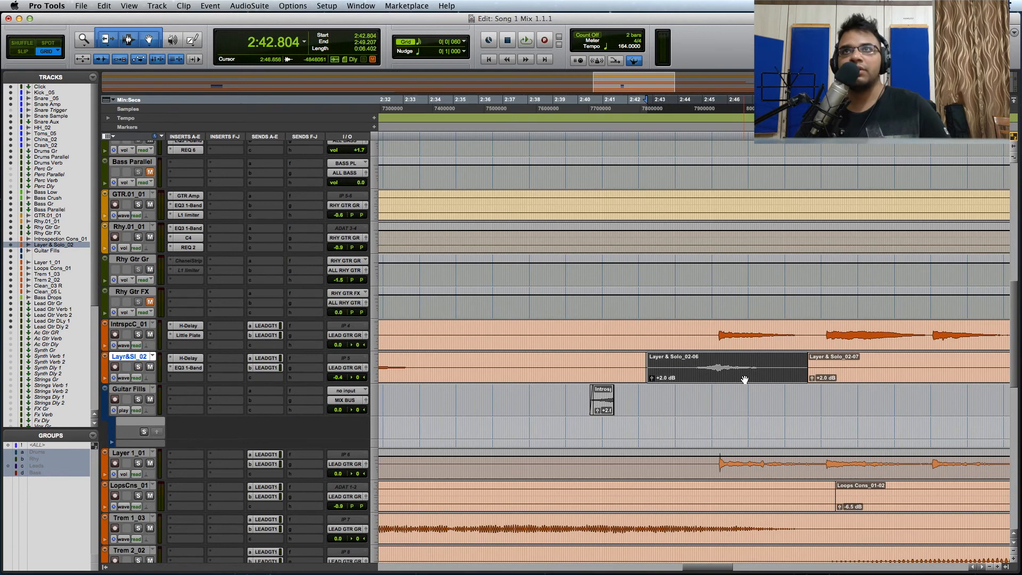
# Play the mix from 2:43.582 to hear the Introspection guitar entry without the Guitar Fills swell leading directly into it
pyautogui.click(667, 362)
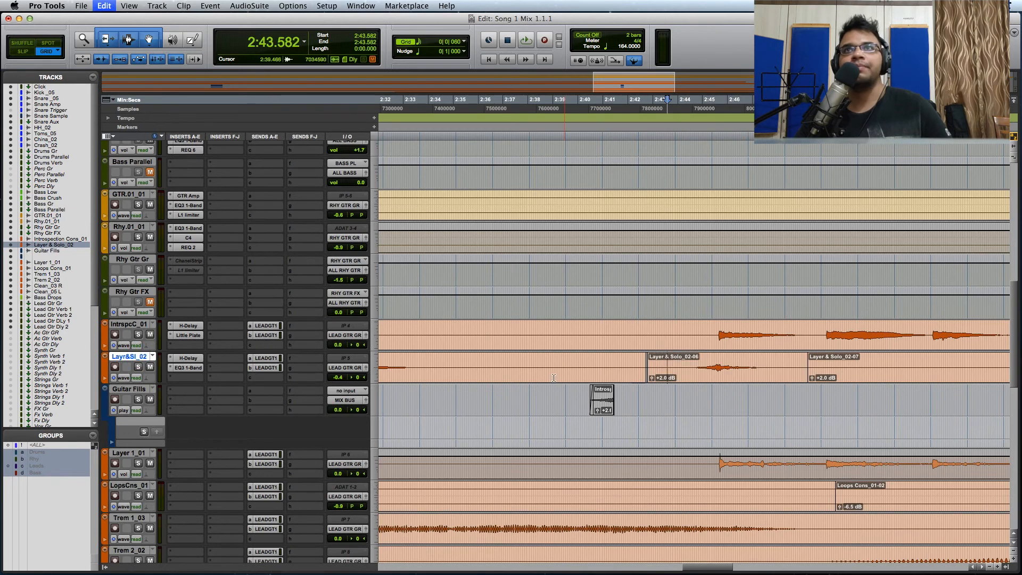
pyautogui.press('space')
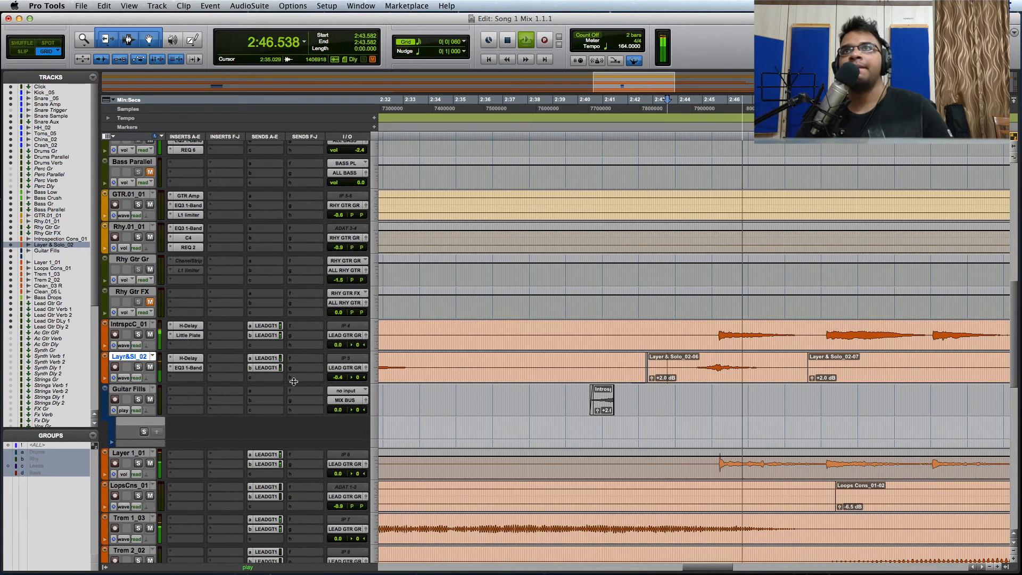
pyautogui.press('r')
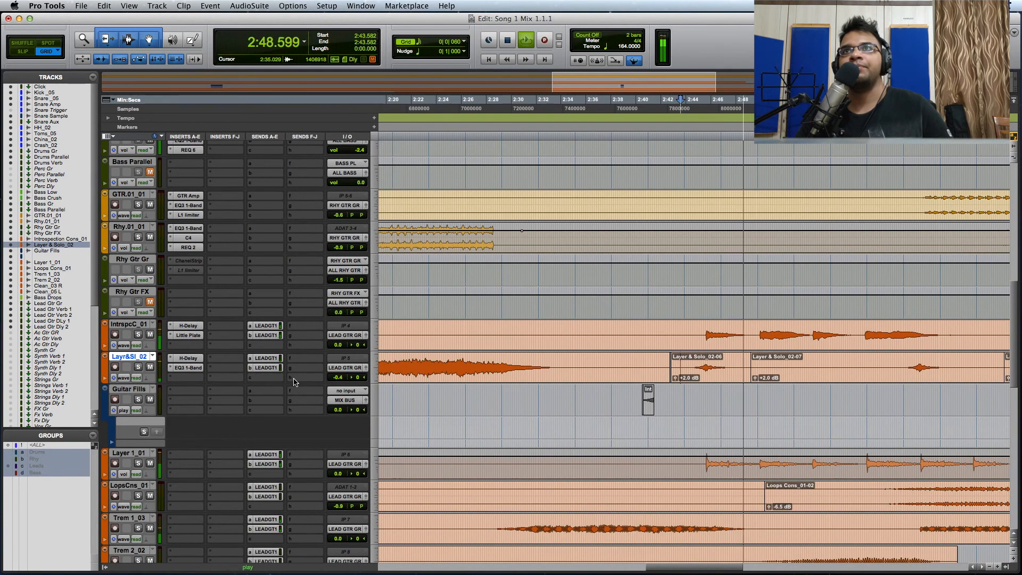
pyautogui.press('space')
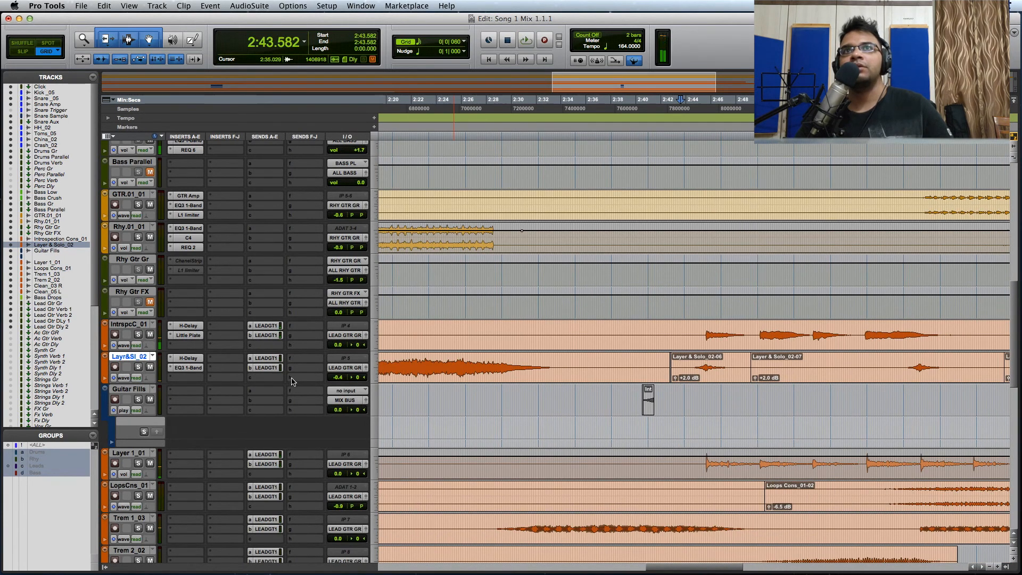
pyautogui.press('r')
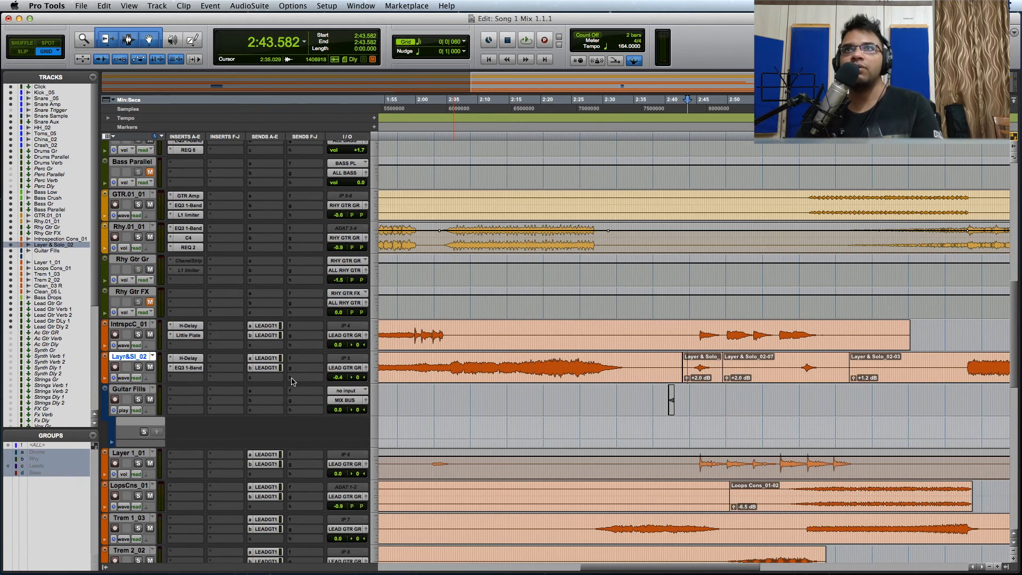
# Place the edit cursor just after the start of the Layer 1_01 guitar note, at 2:46.120, and switch that track to waveform view
pyautogui.click(706, 462)
pyautogui.press('t')
pyautogui.click(683, 460)
pyautogui.press('-')
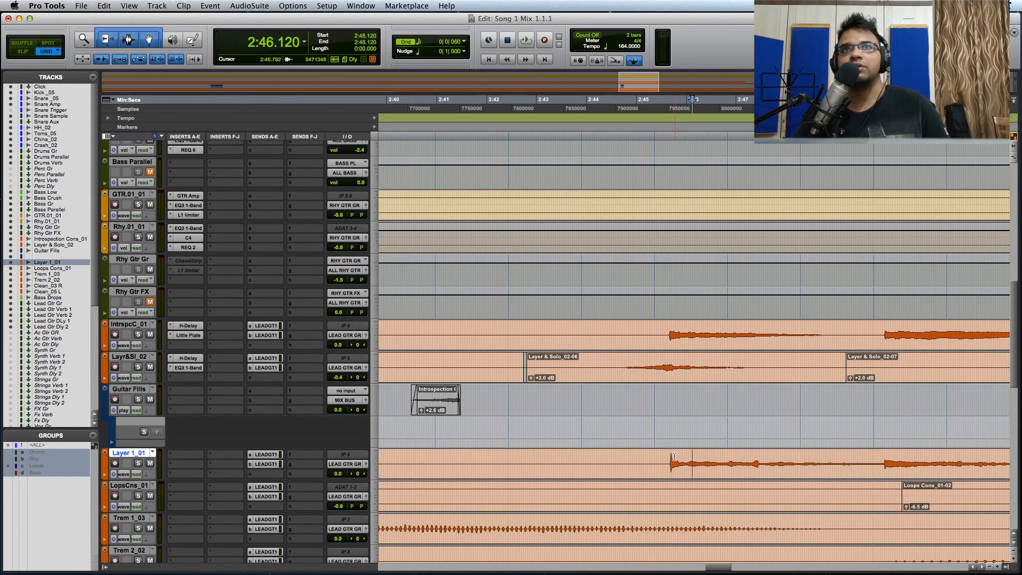